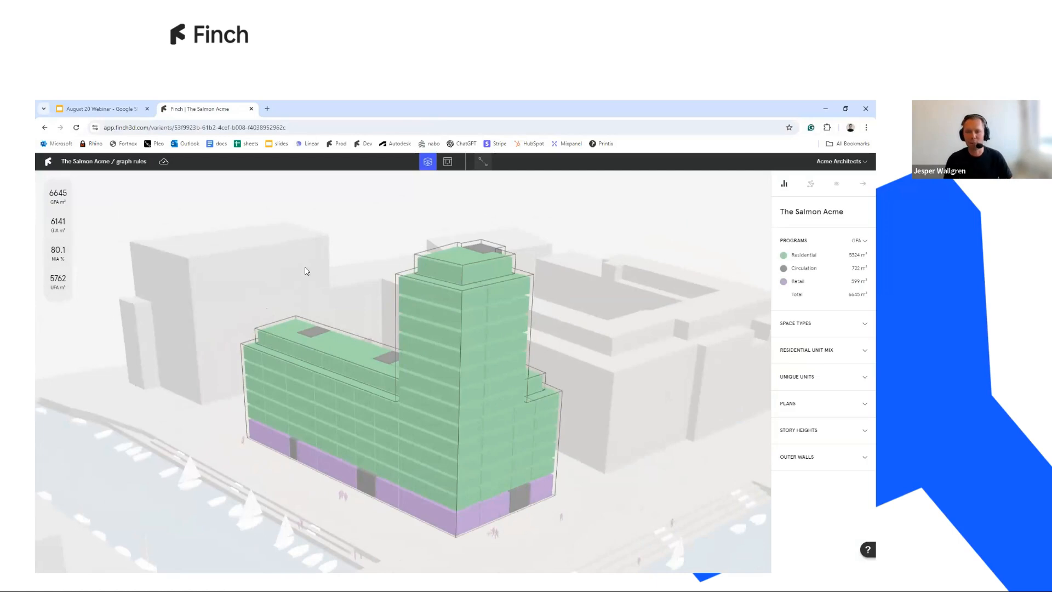
# Step: Examine the building model's program areas and its breakdown by space type
pyautogui.scroll(3, 350, 296)
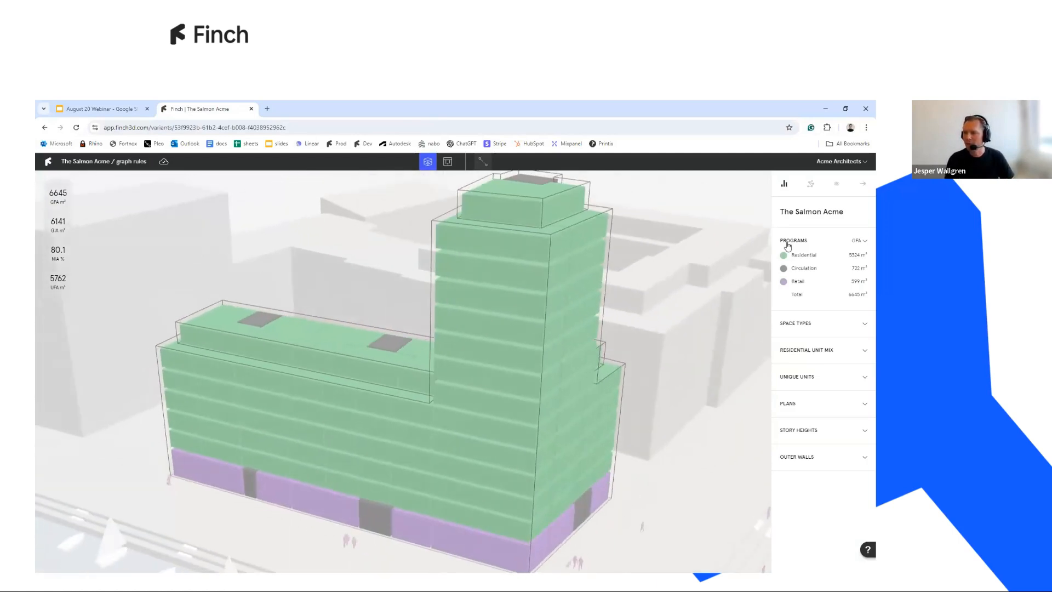
pyautogui.moveTo(795, 260)
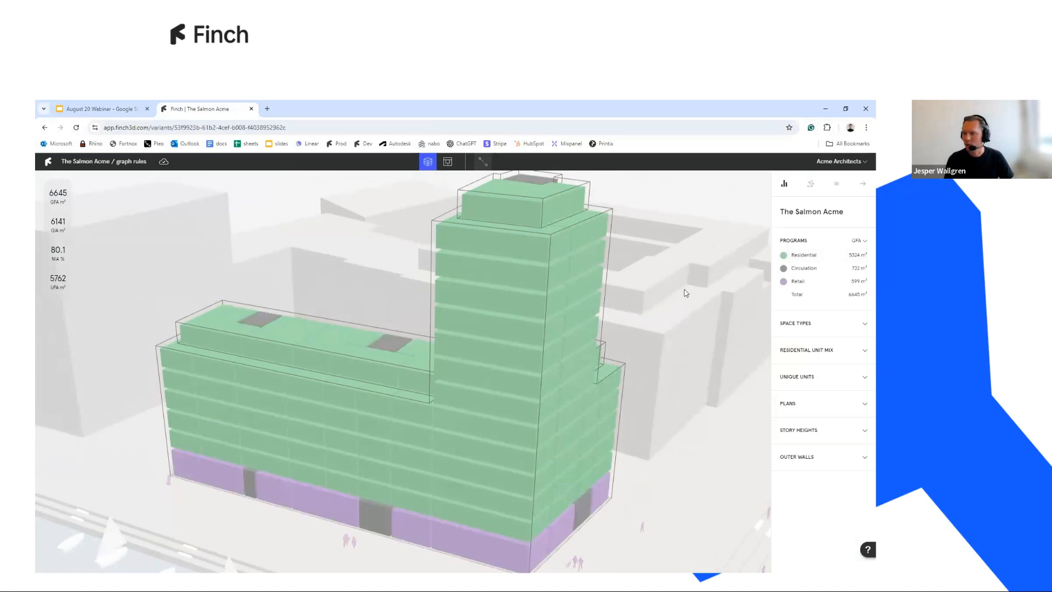
pyautogui.click(800, 325)
pyautogui.scroll(-2, 669, 315)
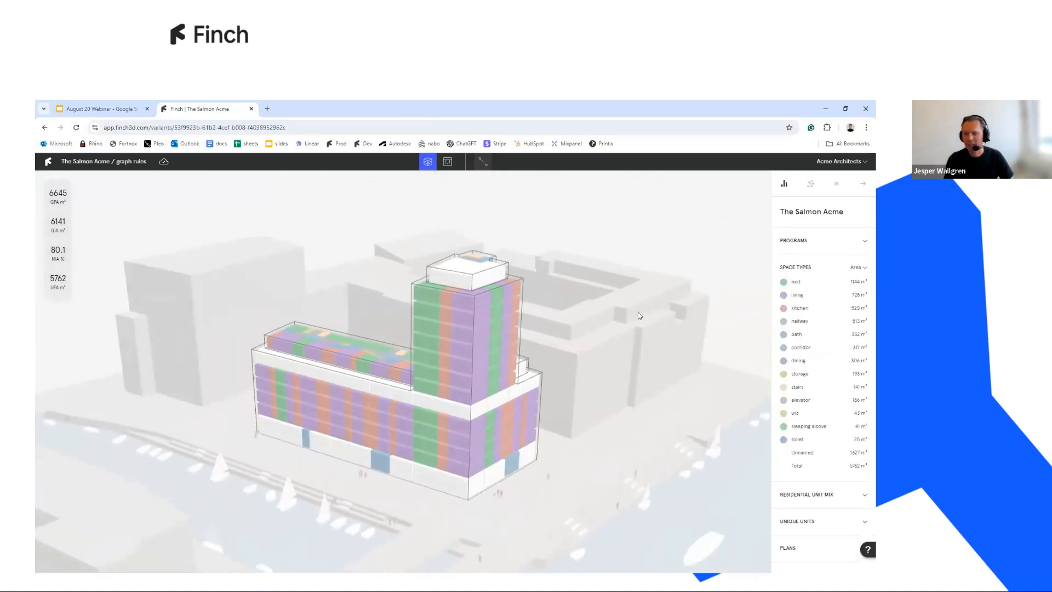
pyautogui.scroll(3, 598, 322)
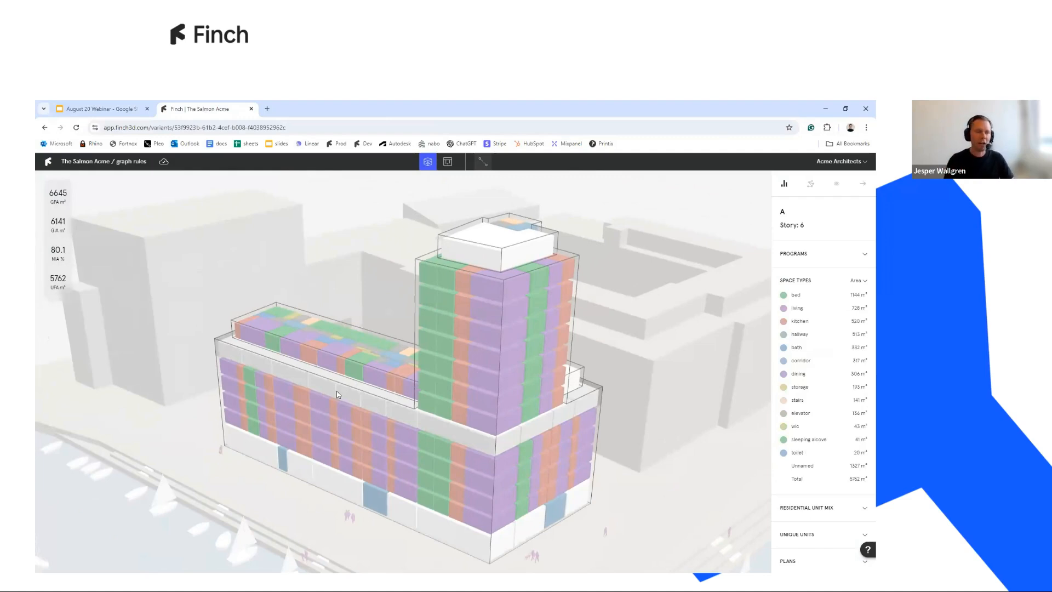
# Step: Open story 6 of building A for floor plan editing and display its graph rules
pyautogui.click(338, 395)
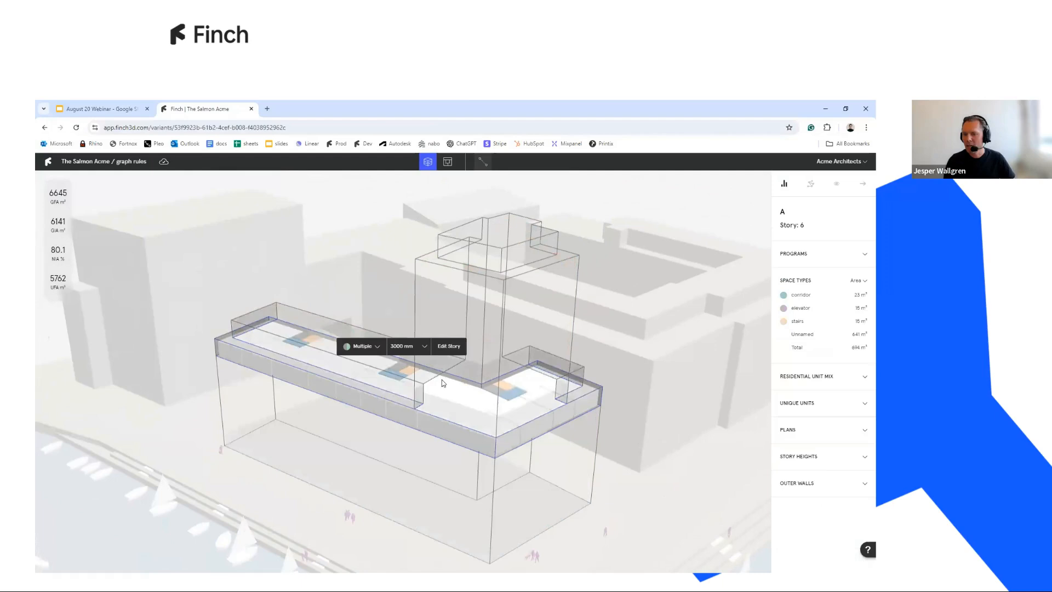
pyautogui.click(443, 346)
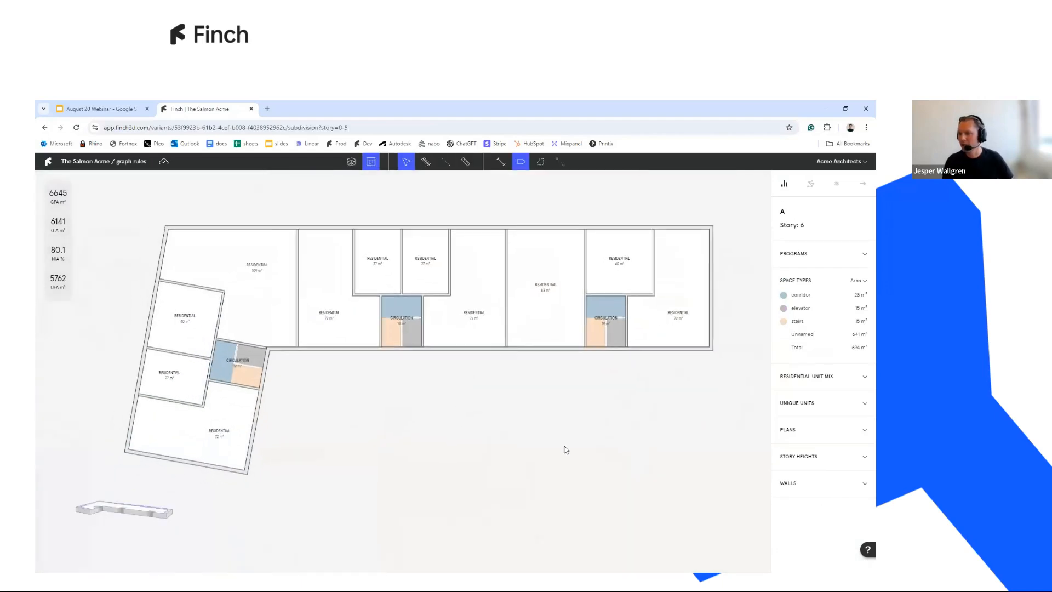
pyautogui.click(811, 184)
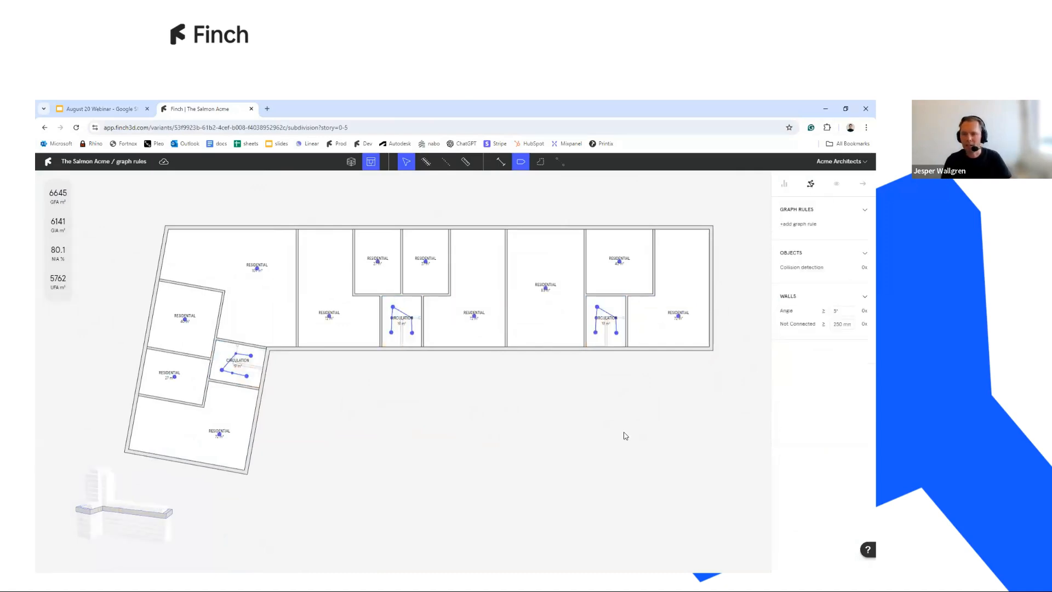
# Step: Add a graph rule requiring the bedroom class to be at least 10 m²
pyautogui.scroll(5, 532, 338)
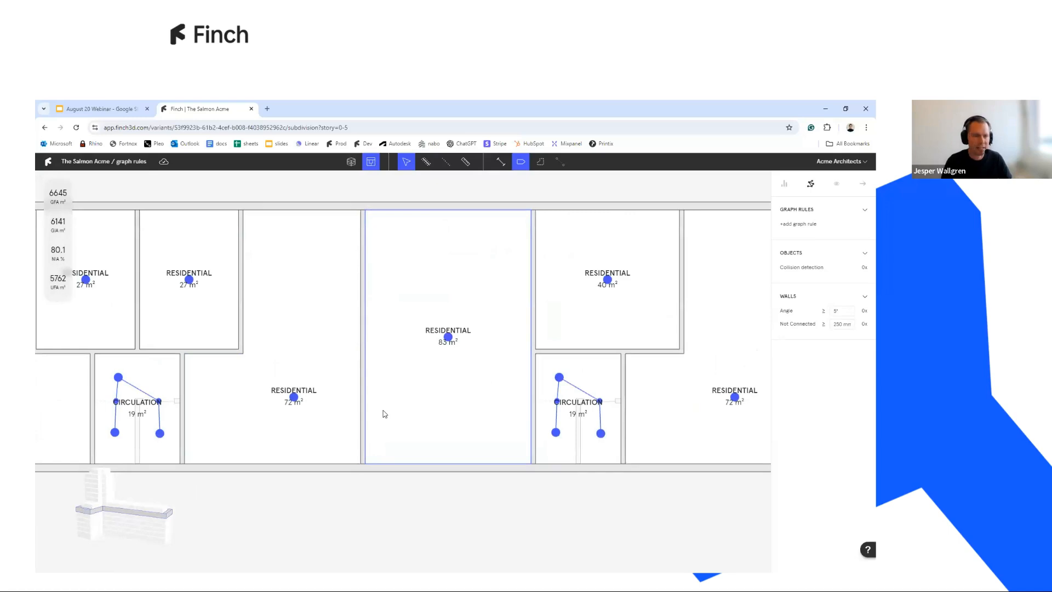
pyautogui.scroll(-2, 404, 413)
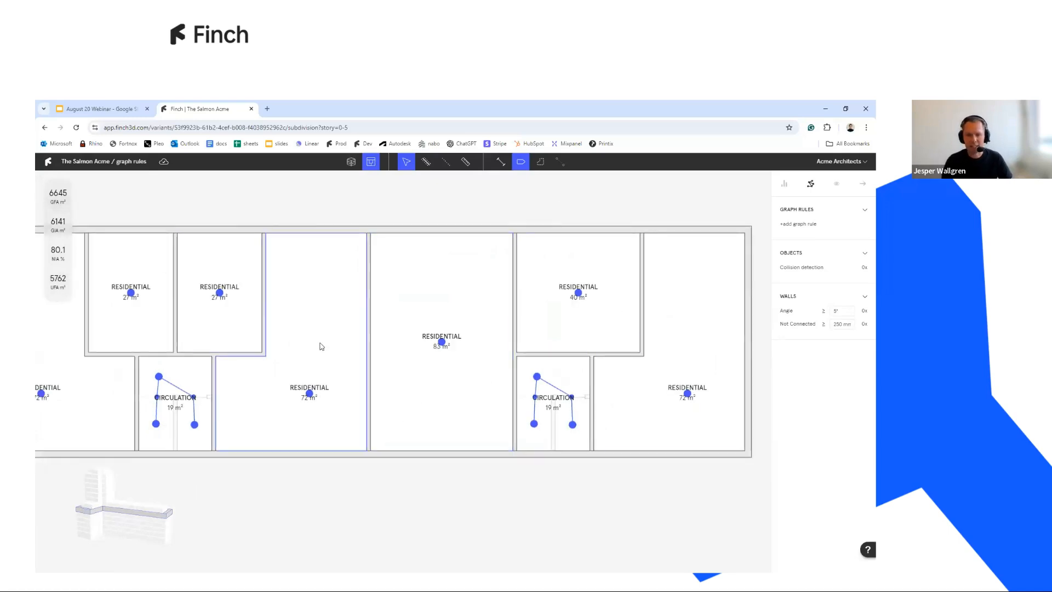
pyautogui.moveTo(310, 346); pyautogui.dragTo(344, 340, button='middle')
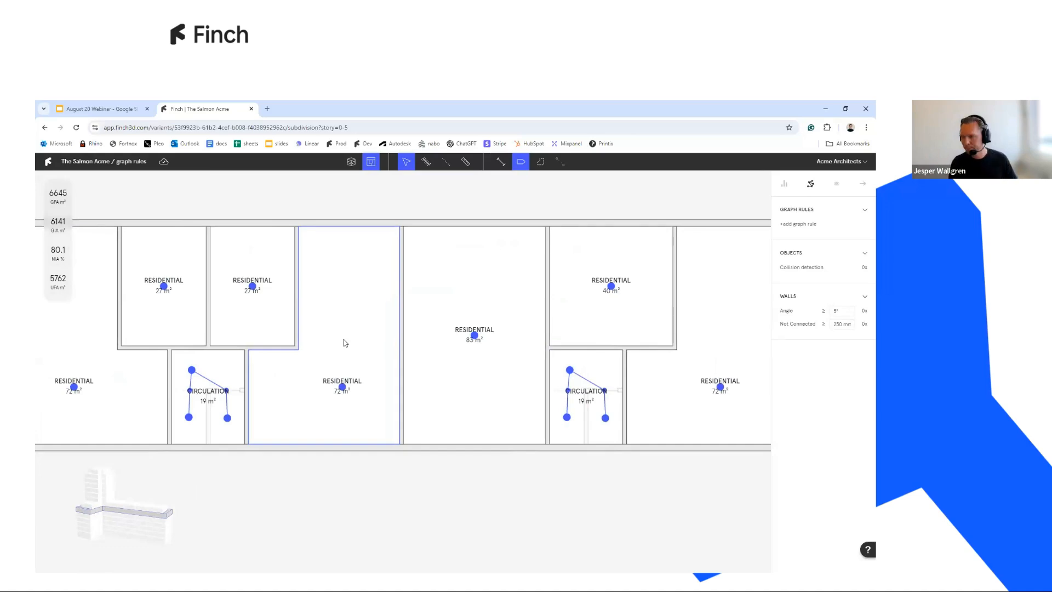
pyautogui.click(801, 226)
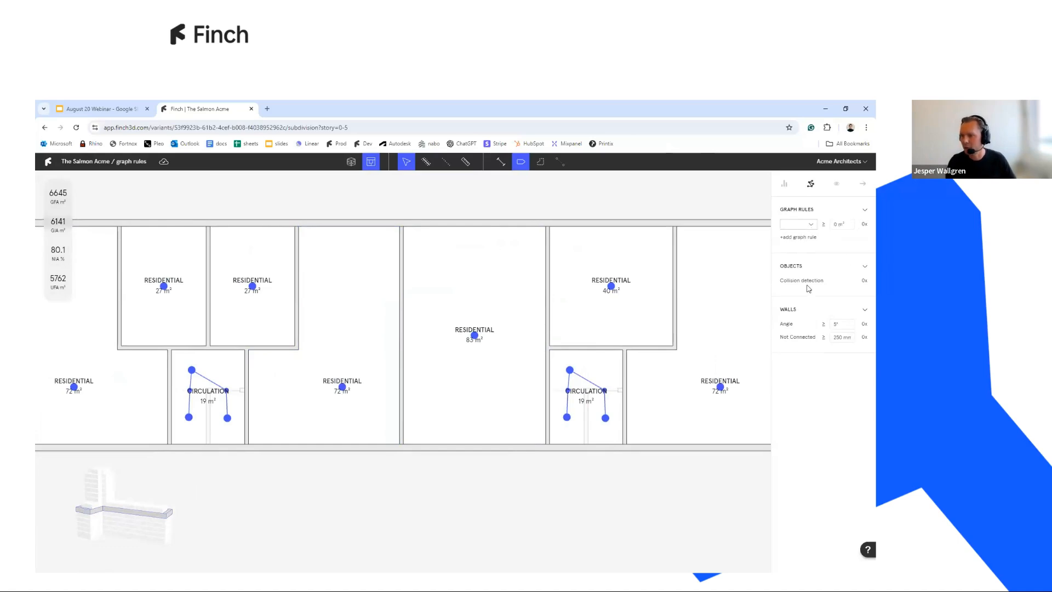
pyautogui.click(808, 227)
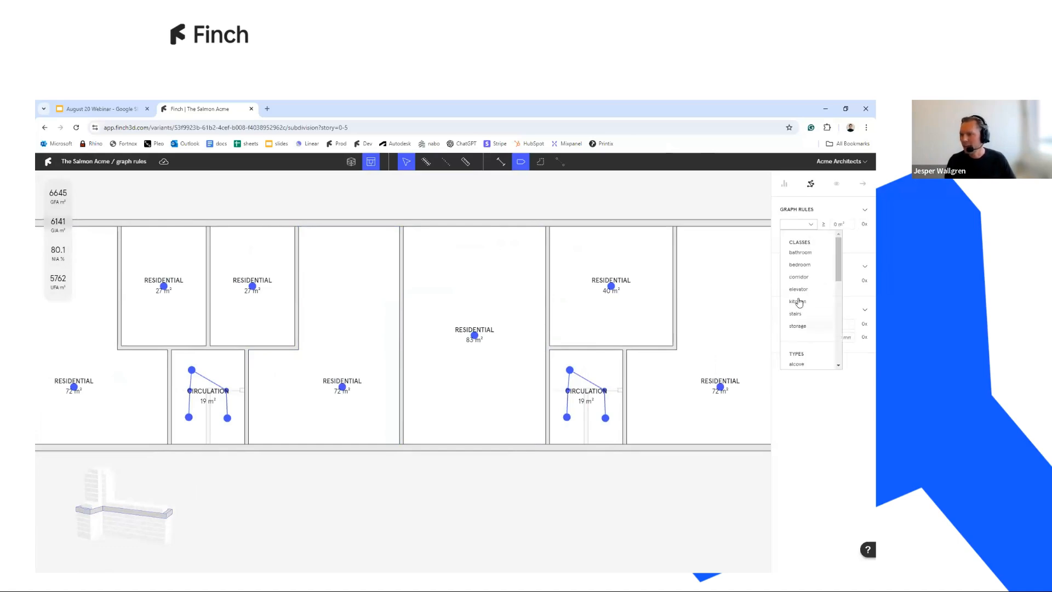
pyautogui.click(799, 265)
pyautogui.click(836, 225)
pyautogui.write('10')
pyautogui.click(729, 203)
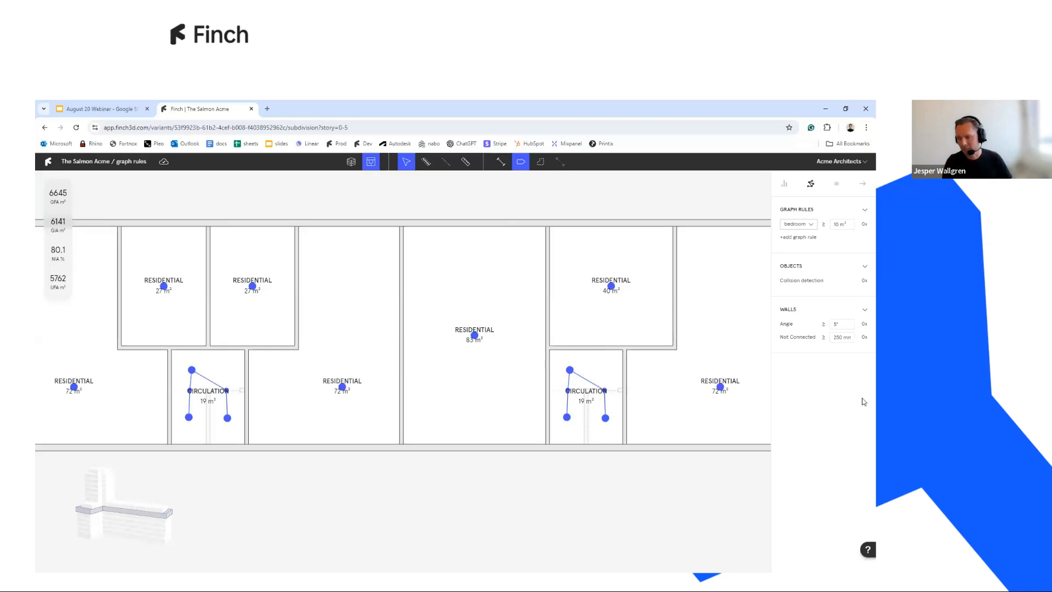
# Step: Generate plan options for the 83 m² residential unit and show them coloured by space type
pyautogui.click(469, 284)
pyautogui.click(483, 207)
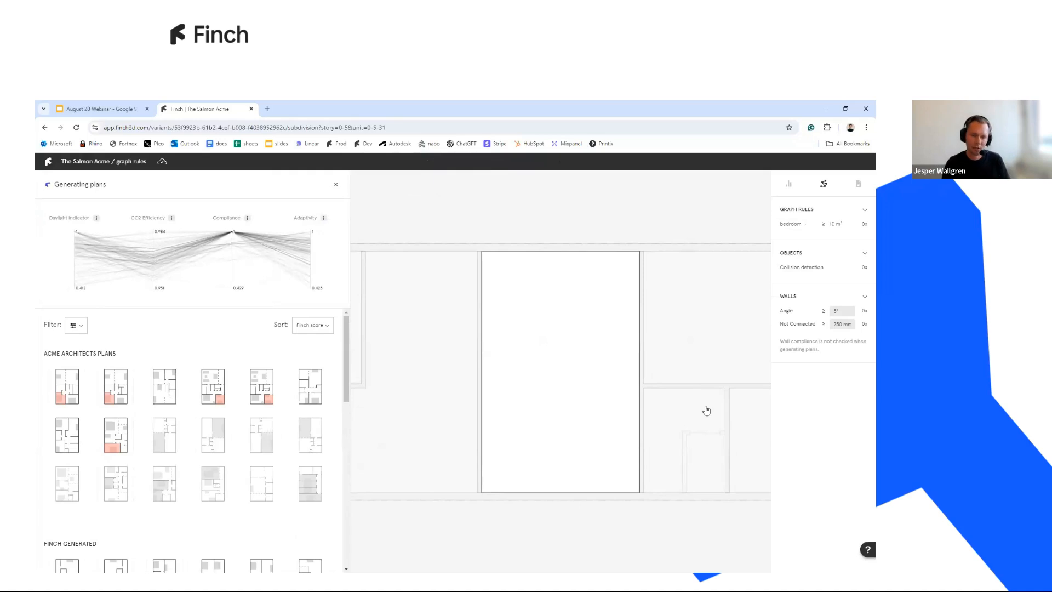
pyautogui.click(789, 187)
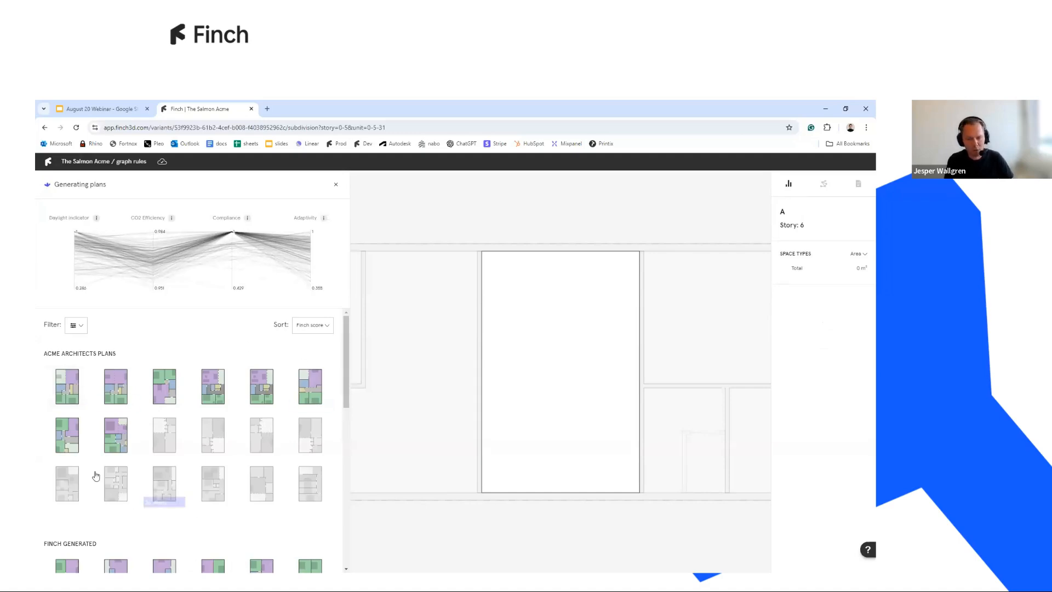
# Step: Browse the plan options, previewing the Acme Architects plan "the salmon 01" and a two-bedroom Finch-generated plan
pyautogui.moveTo(345, 351); pyautogui.dragTo(345, 414)
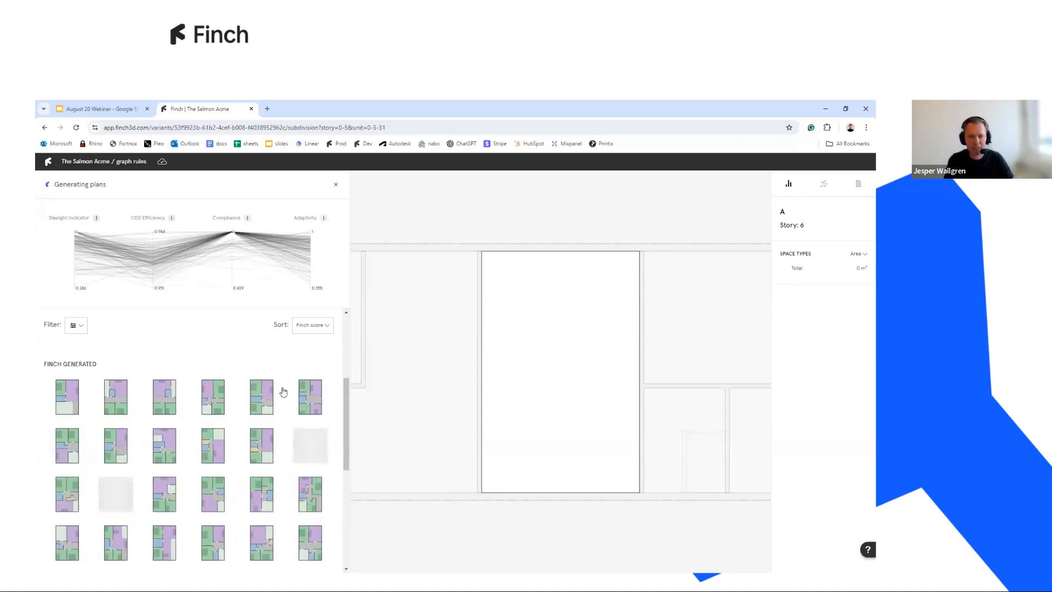
pyautogui.moveTo(346, 417); pyautogui.dragTo(345, 355)
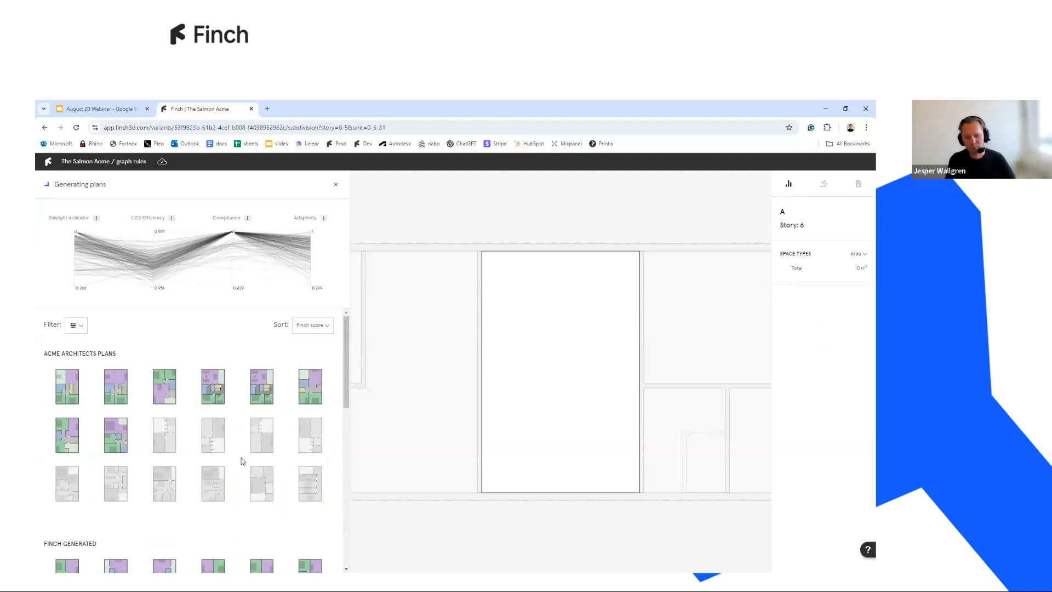
pyautogui.click(116, 386)
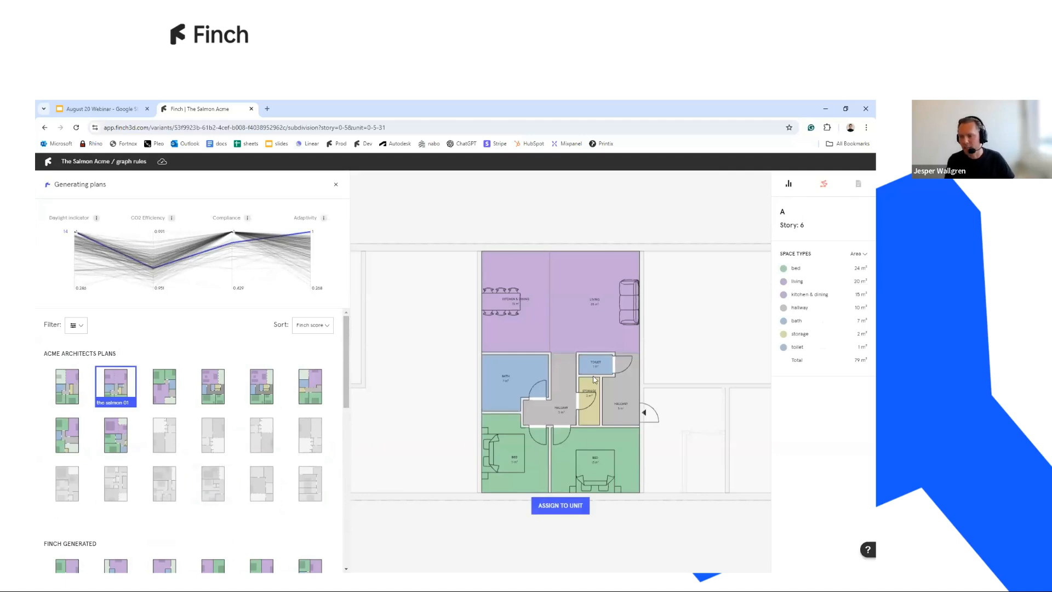
pyautogui.moveTo(346, 340); pyautogui.dragTo(347, 408)
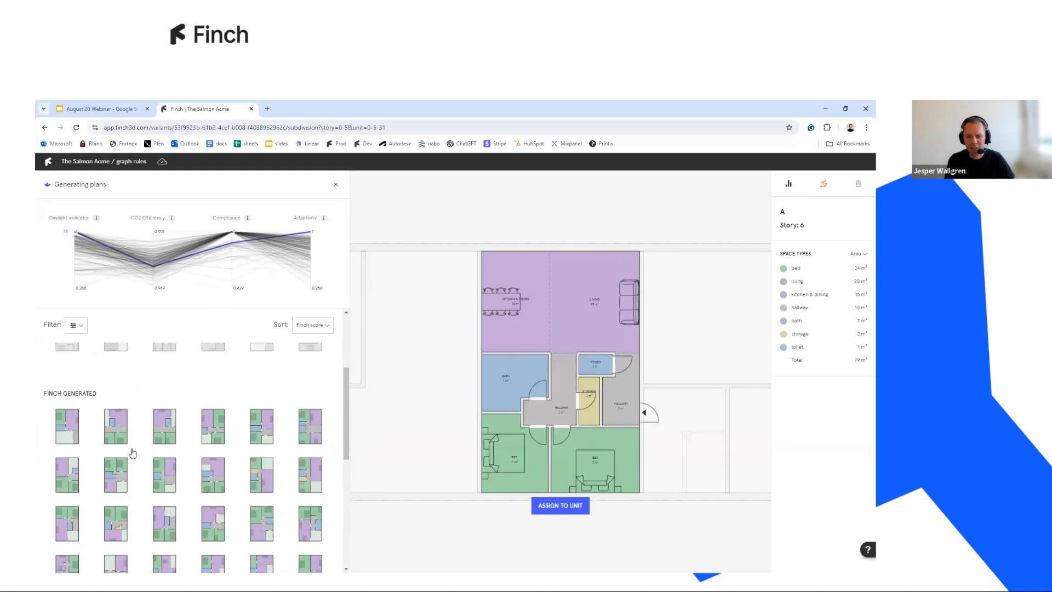
pyautogui.scroll(-1, 132, 452)
pyautogui.click(120, 482)
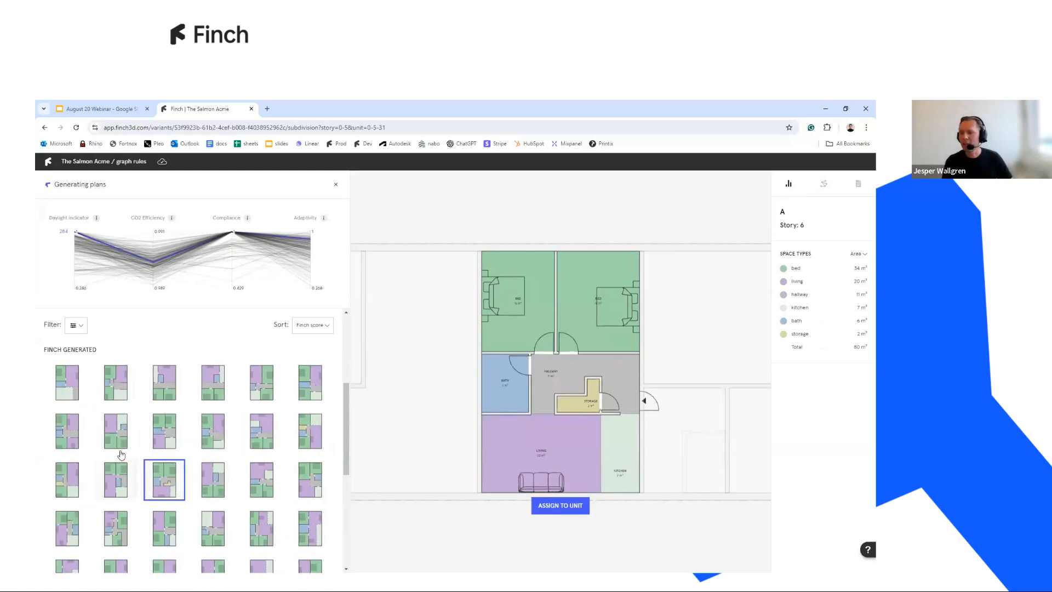
# Step: Check the generated plans against the graph rules and preview one flagged for its bedroom sizes
pyautogui.click(823, 185)
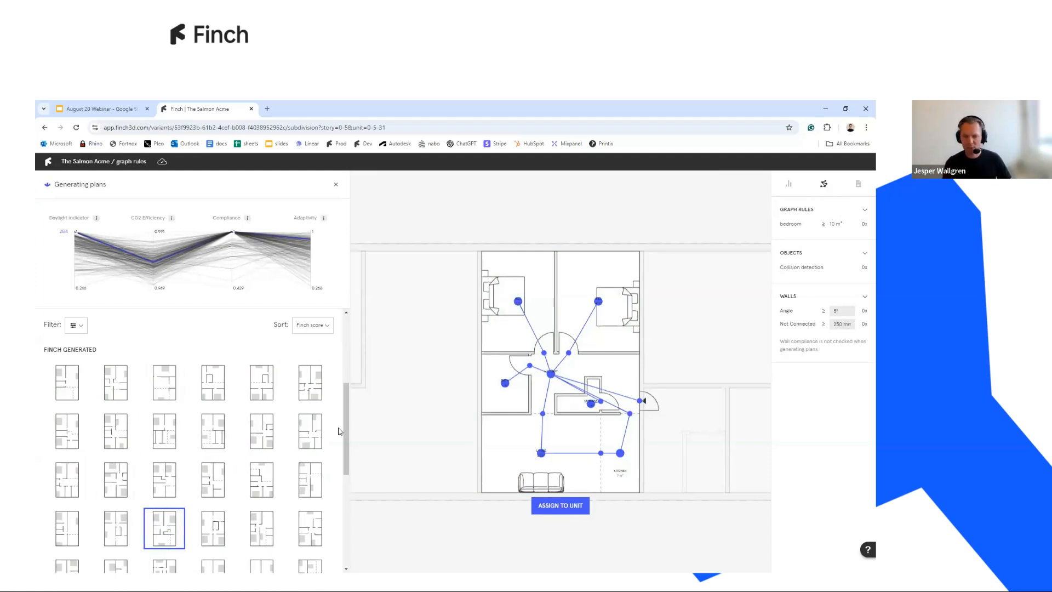
pyautogui.moveTo(343, 420); pyautogui.dragTo(343, 442)
pyautogui.scroll(-1, 265, 474)
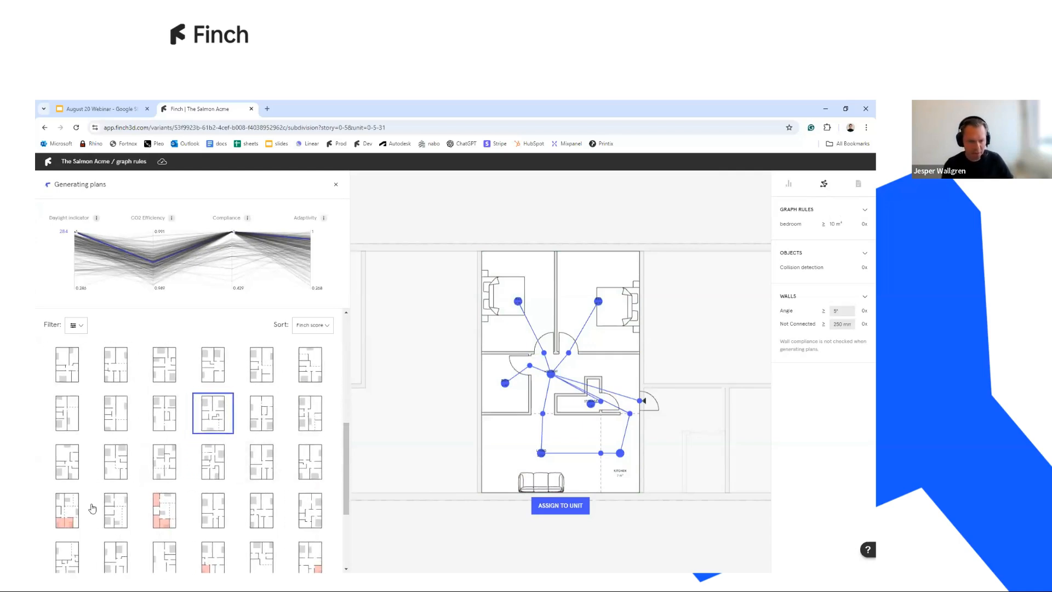
pyautogui.click(71, 512)
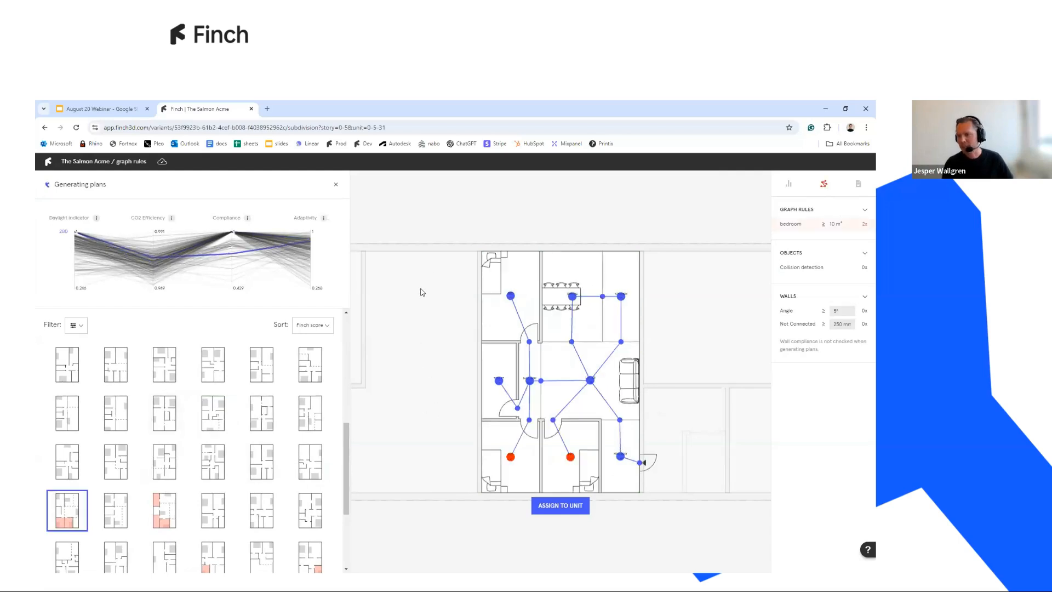
pyautogui.moveTo(510, 458)
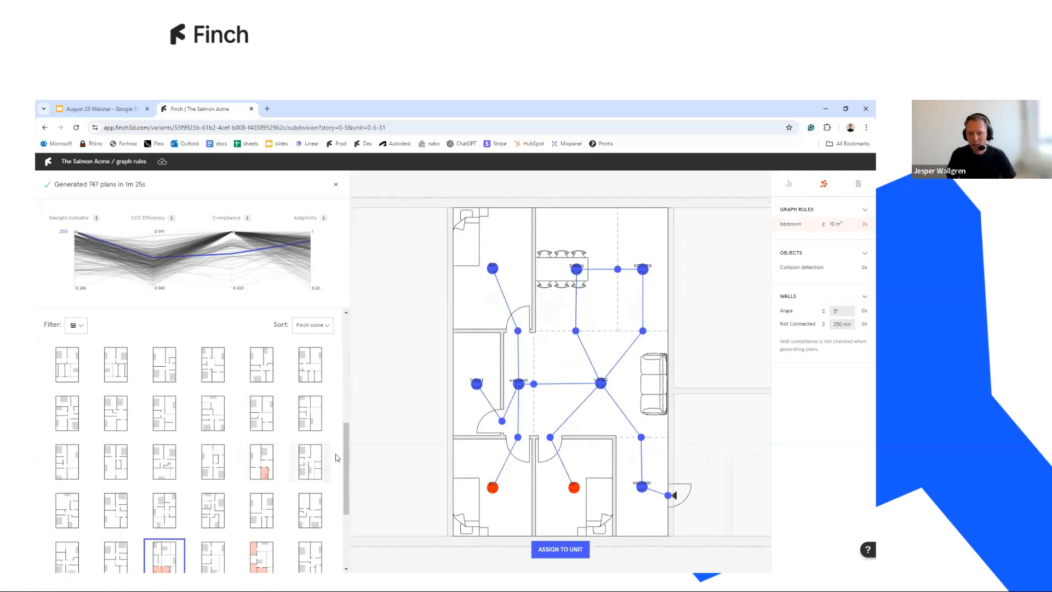
# Step: Review the filter options available for the generated plans
pyautogui.moveTo(346, 459); pyautogui.dragTo(346, 449)
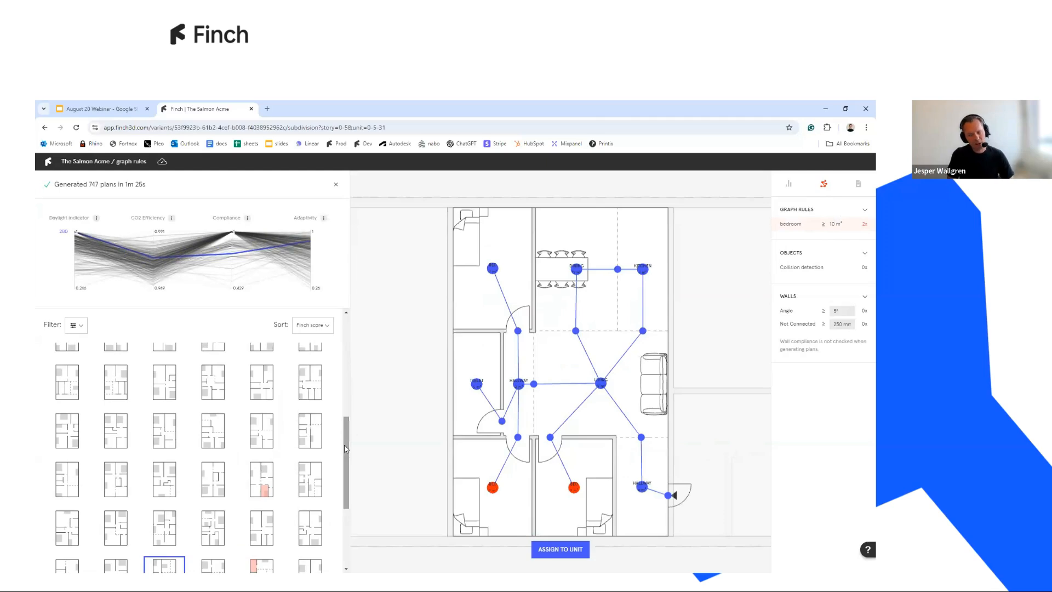
pyautogui.click(76, 327)
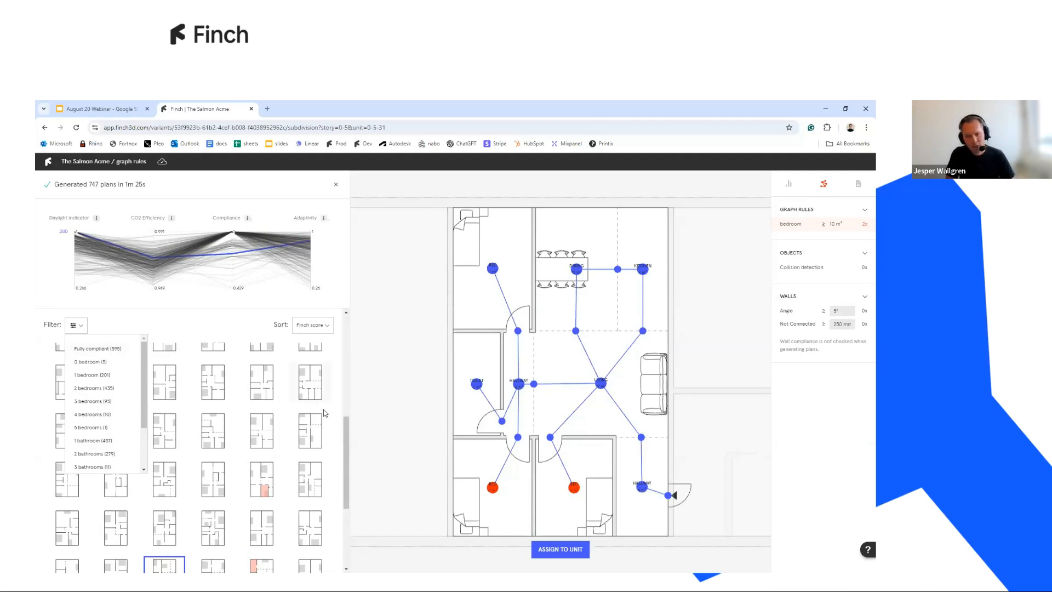
pyautogui.moveTo(346, 435); pyautogui.dragTo(346, 439)
pyautogui.click(172, 327)
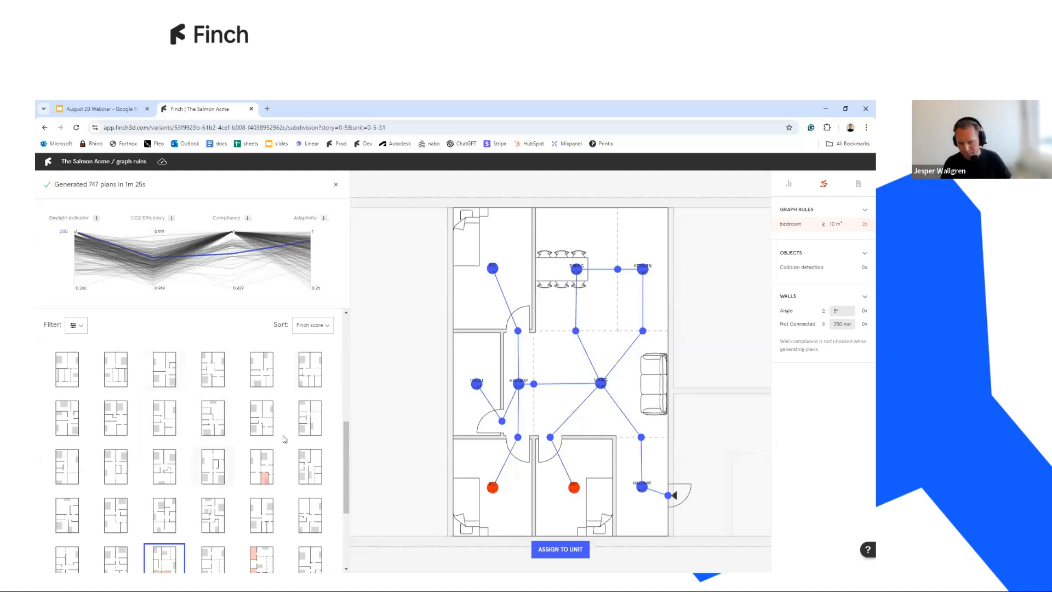
# Step: Assign the compliant two-bedroom Finch-generated plan with a central hallway to the unit and return to the story plan
pyautogui.moveTo(343, 475); pyautogui.dragTo(355, 455)
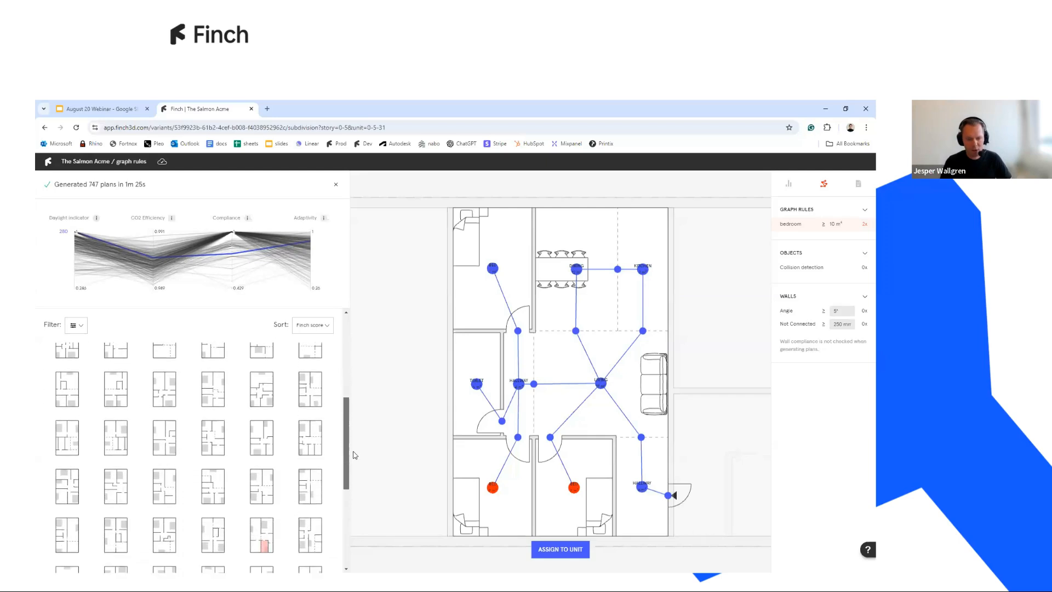
pyautogui.click(165, 536)
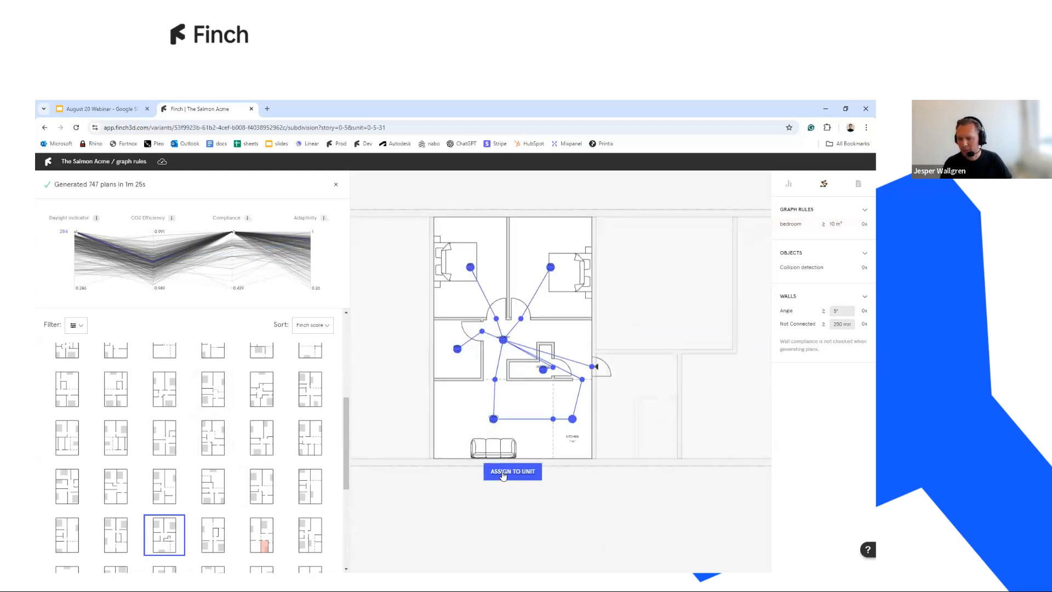
pyautogui.click(504, 472)
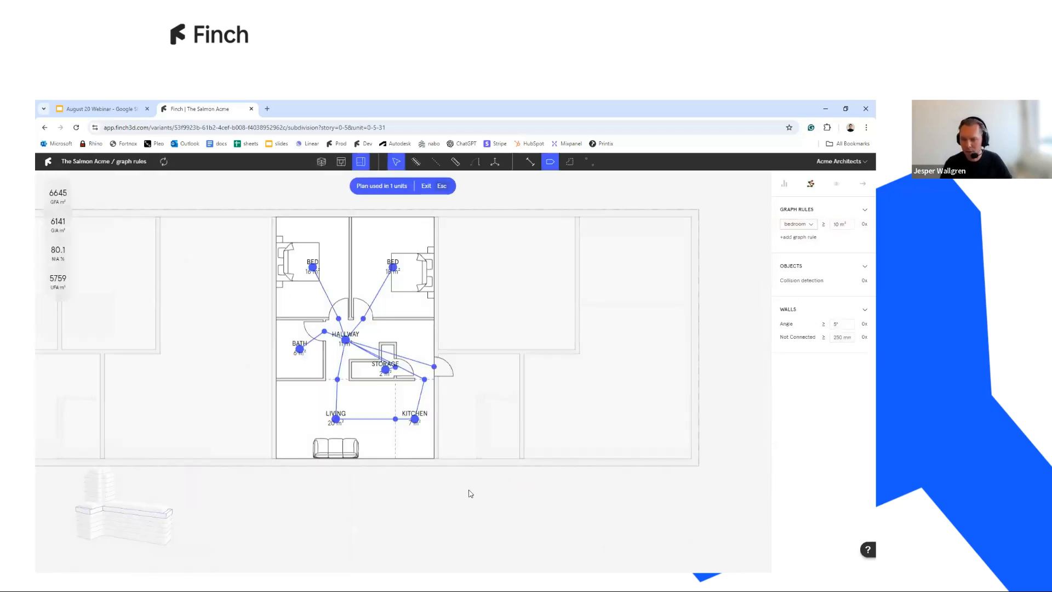
pyautogui.press('Escape')
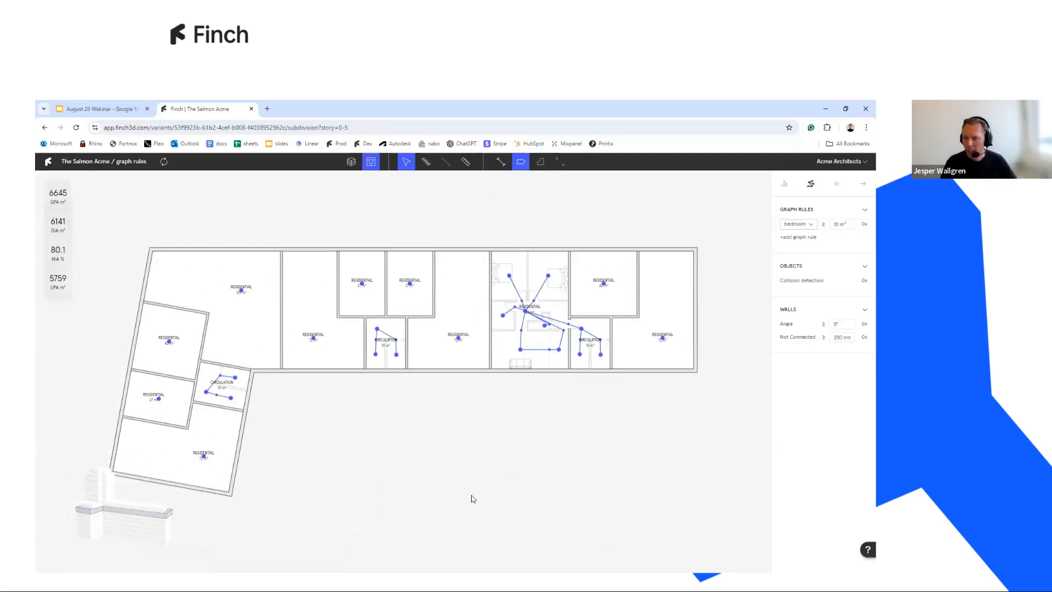
# Step: Add a graph rule requiring bathrooms to be at least 2 m²
pyautogui.scroll(1, 533, 458)
pyautogui.moveTo(533, 458); pyautogui.dragTo(383, 531, button='right')
pyautogui.scroll(3, 437, 511)
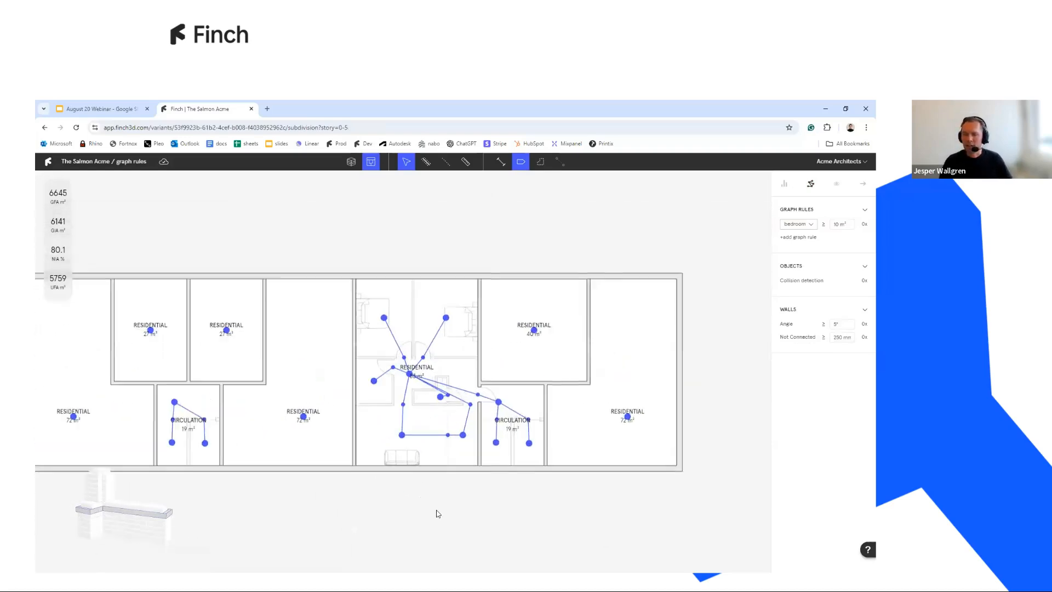
pyautogui.moveTo(529, 525); pyautogui.dragTo(405, 508, button='middle')
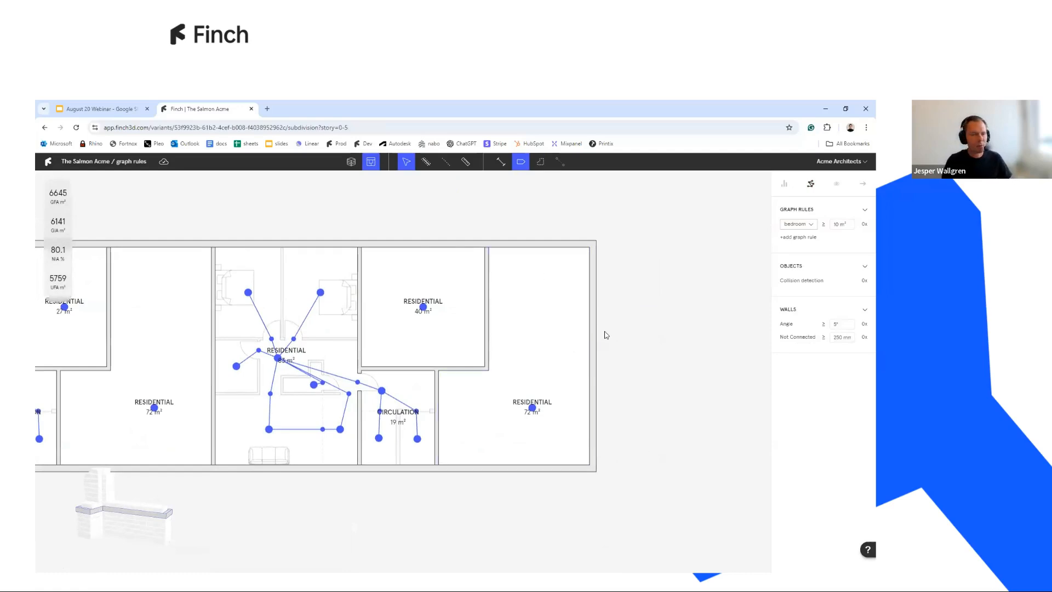
pyautogui.click(792, 238)
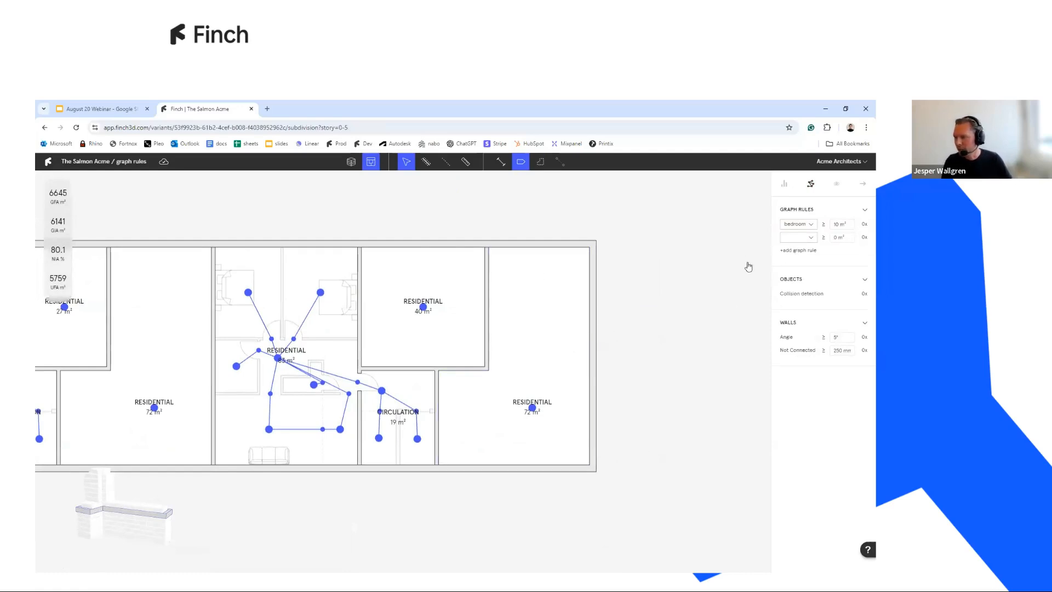
pyautogui.click(813, 239)
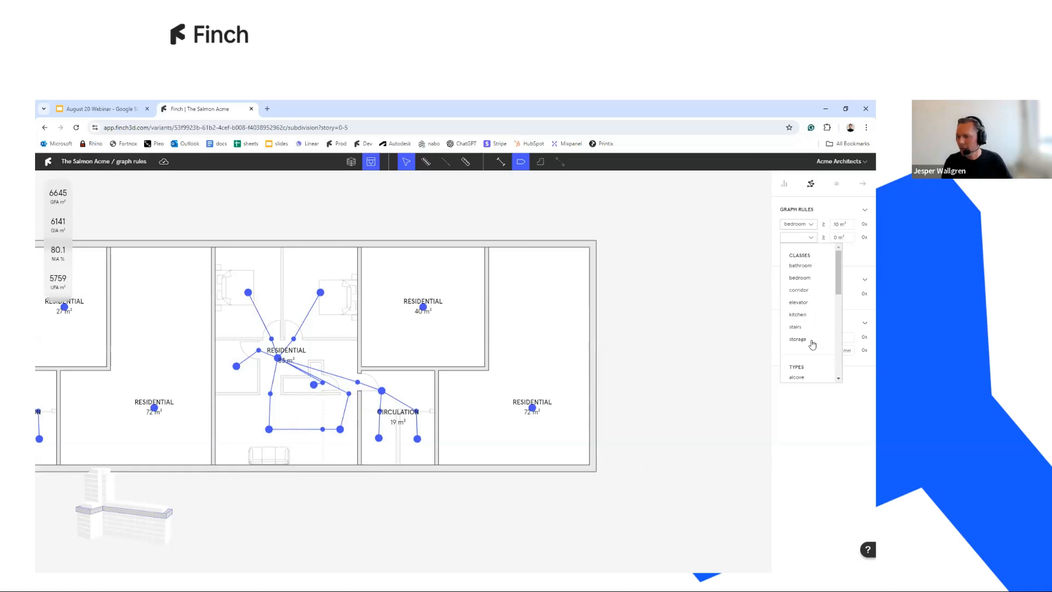
pyautogui.click(799, 266)
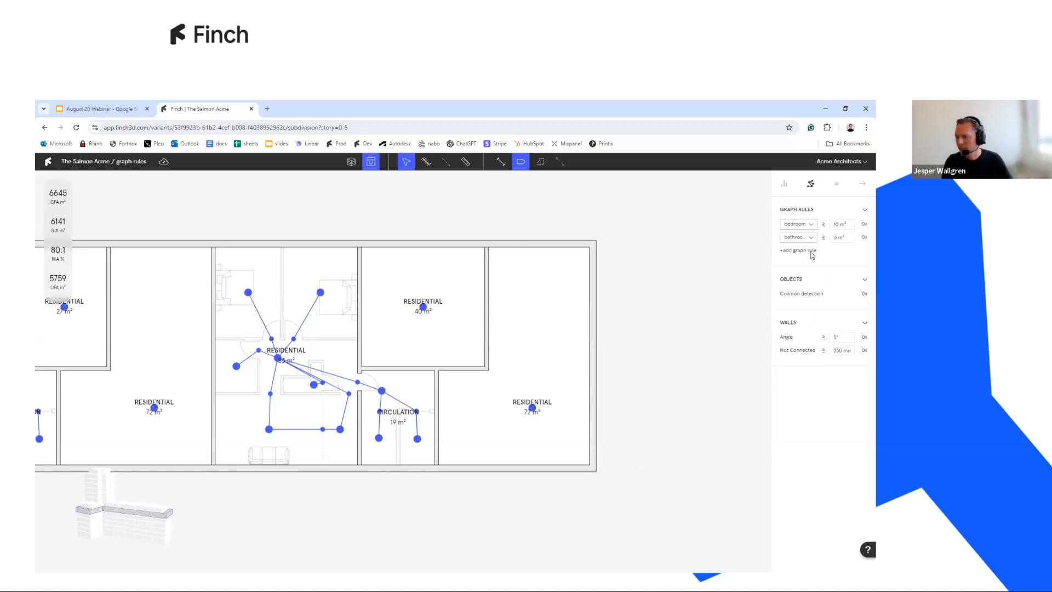
pyautogui.write('2')
pyautogui.click(699, 260)
# Step: Generate plans for the empty 72 m² unit at the building's end and assign the first Finch-generated two-bedroom plan
pyautogui.click(528, 300)
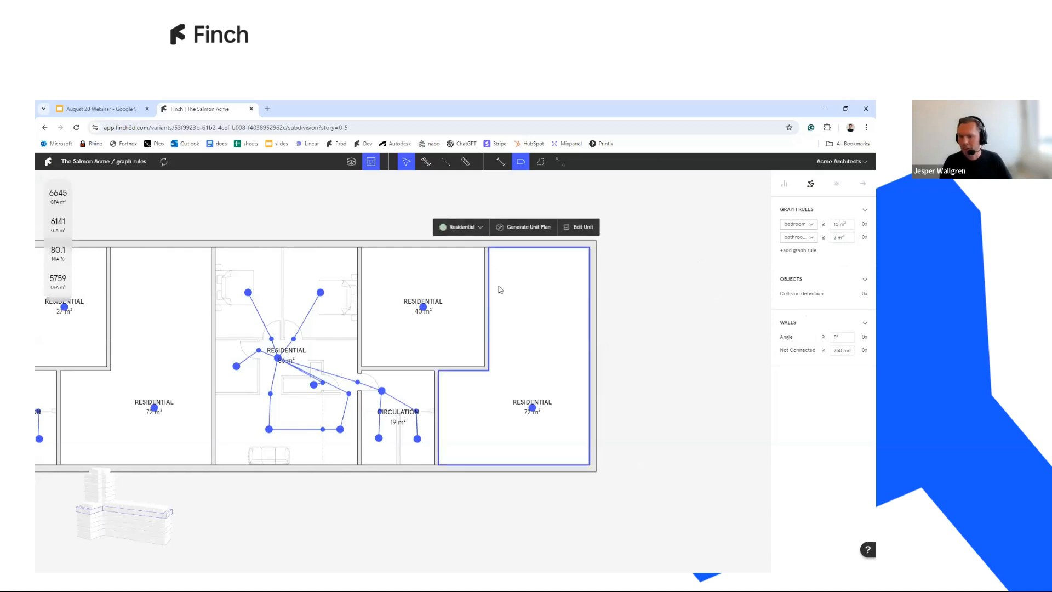
pyautogui.click(521, 228)
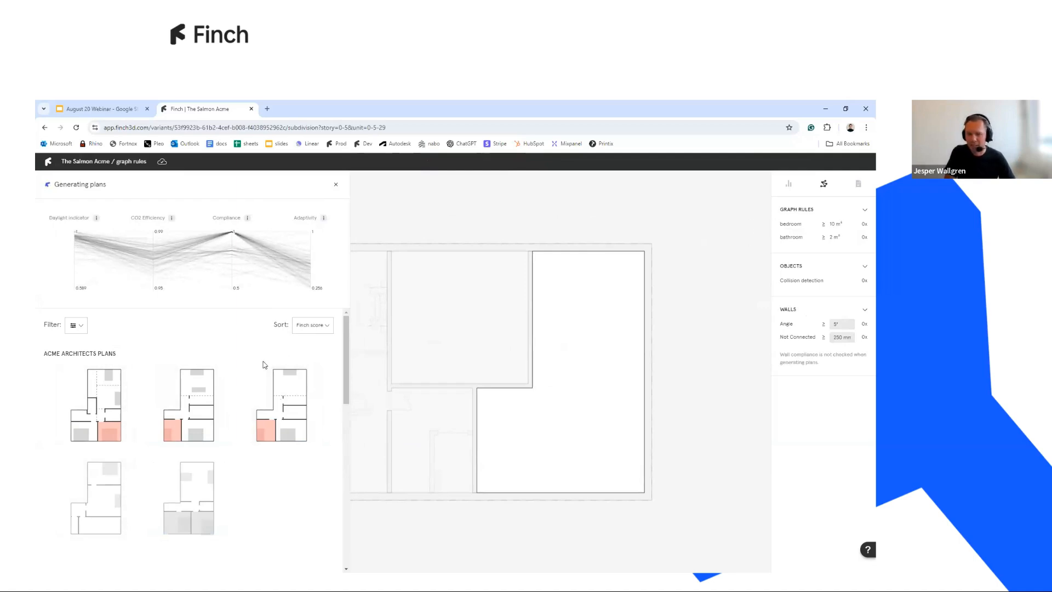
pyautogui.moveTo(345, 363); pyautogui.dragTo(343, 433)
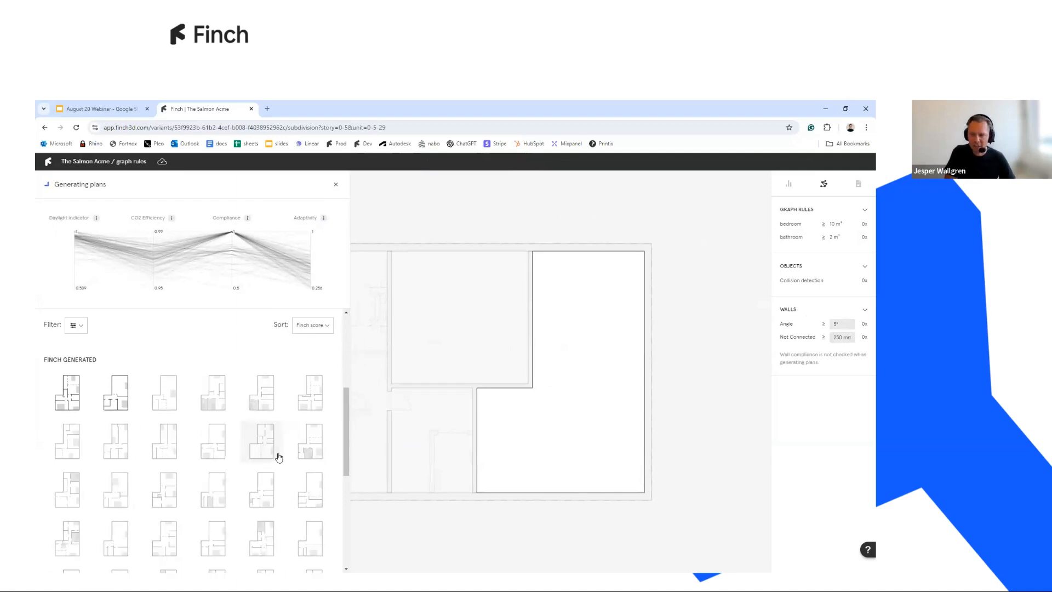
pyautogui.click(70, 402)
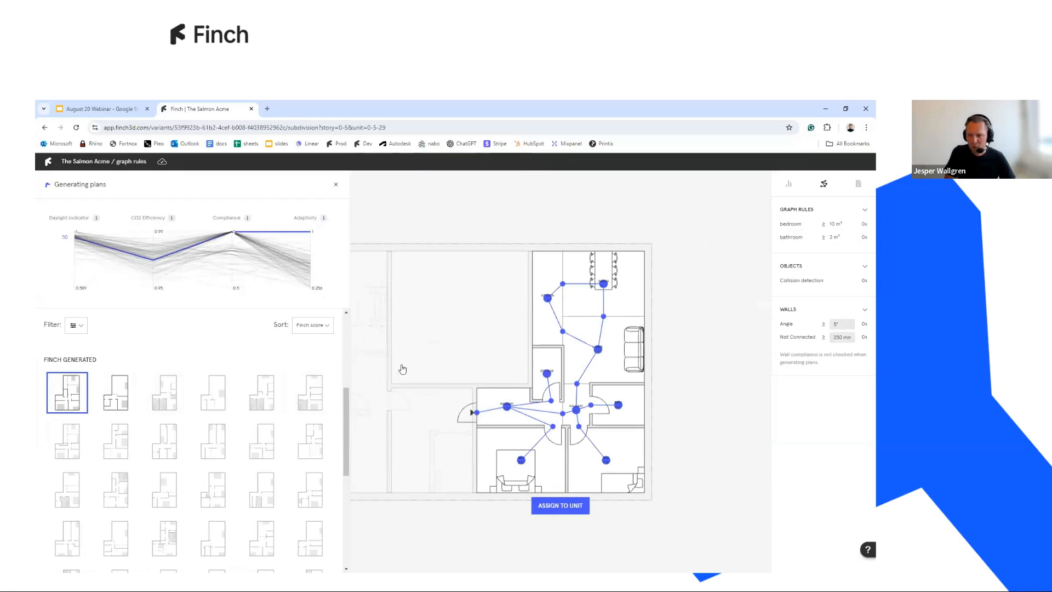
pyautogui.click(559, 507)
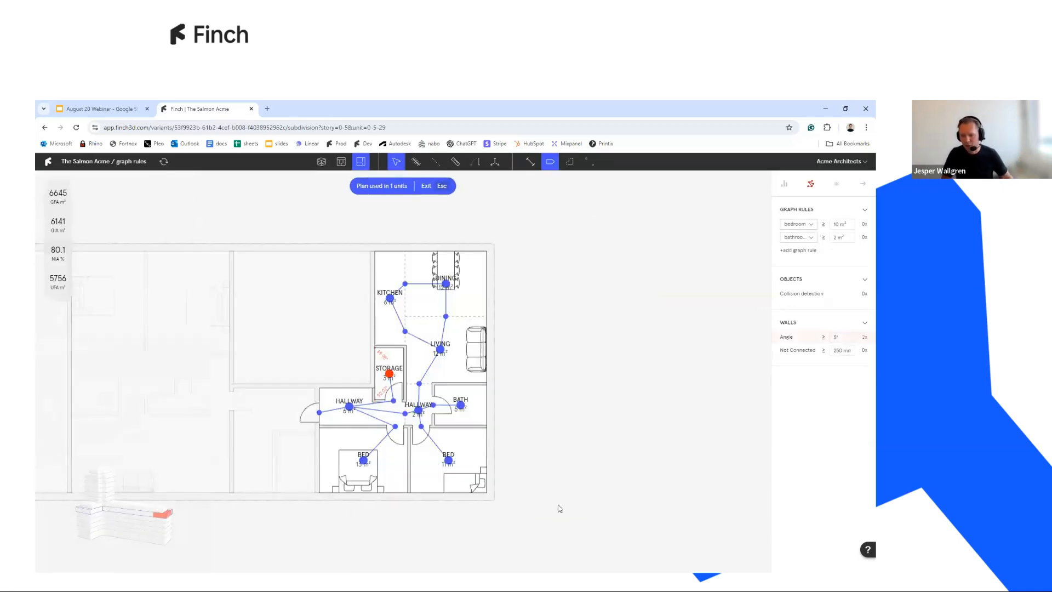
# Step: Straighten the storage room's skewed wall beside the neighbouring unit to clear its wall angle issue, and return to the story plan
pyautogui.scroll(3, 424, 438)
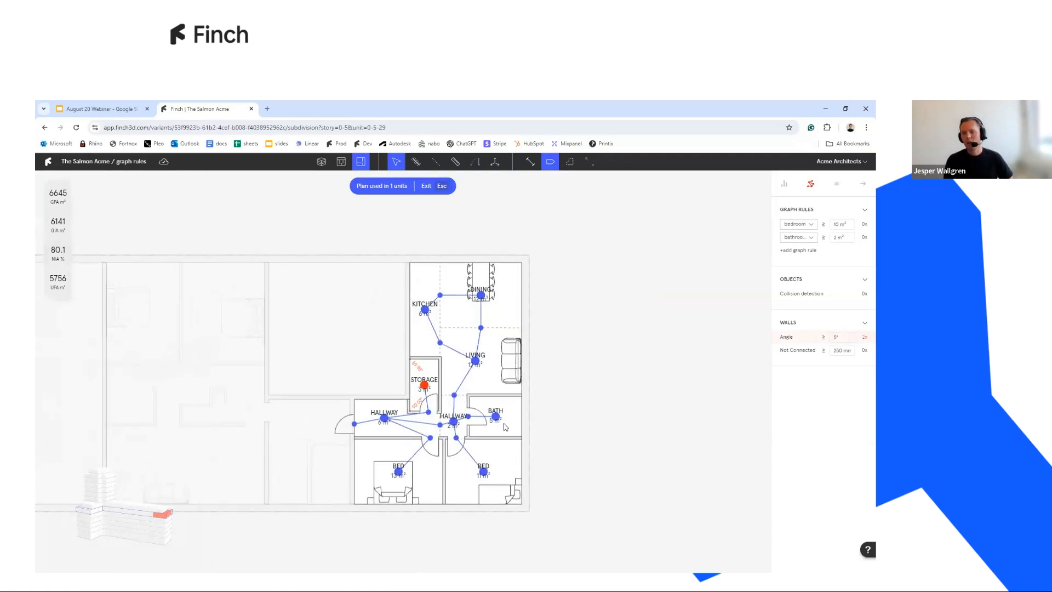
pyautogui.scroll(3, 423, 438)
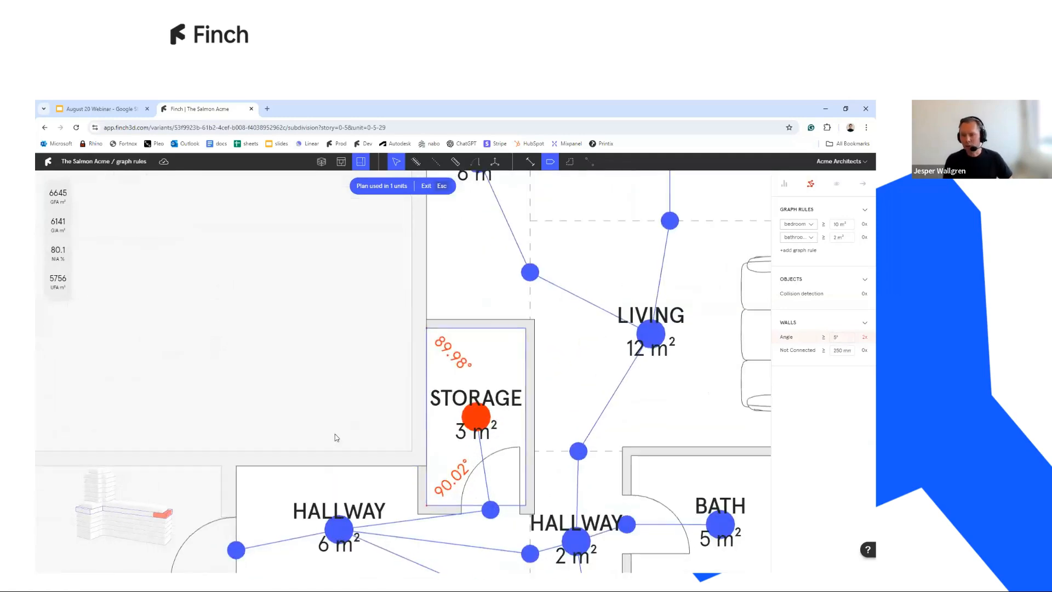
pyautogui.scroll(2, 449, 273)
pyautogui.moveTo(436, 419); pyautogui.dragTo(428, 419)
pyautogui.moveTo(344, 327); pyautogui.dragTo(337, 330, button='middle')
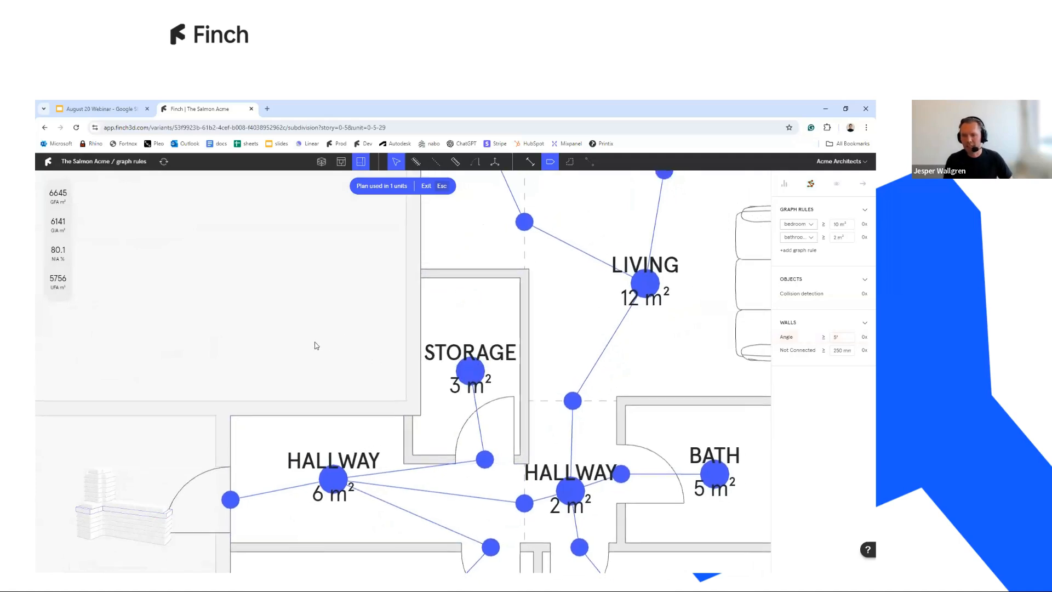
pyautogui.scroll(-4, 314, 345)
pyautogui.scroll(-5, 673, 420)
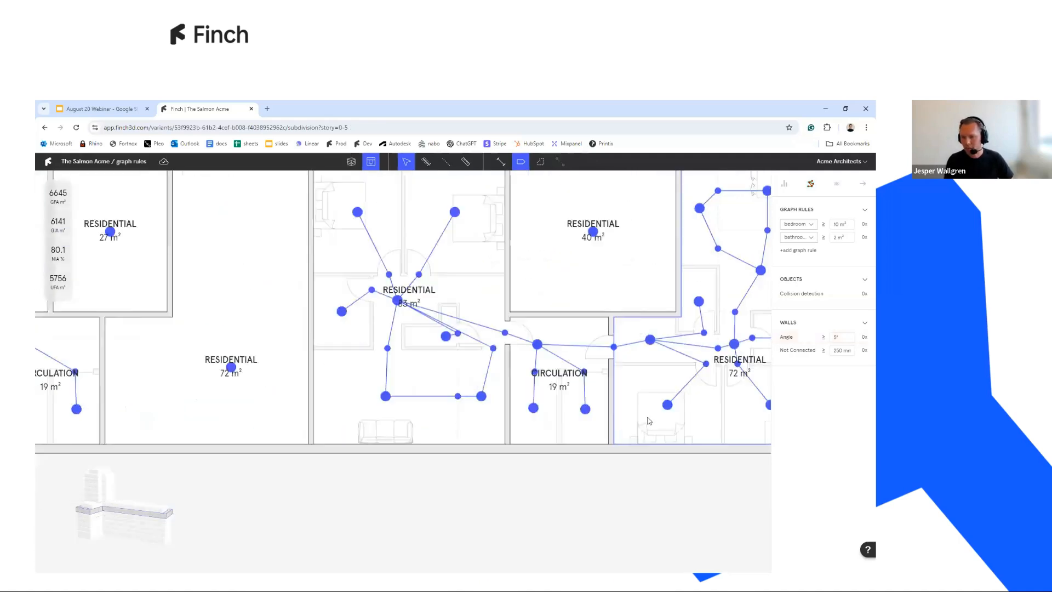
# Step: Copy the end unit's plan and paste it into all 72 m² units of story 6, selected through the unique units breakdown
pyautogui.scroll(3, 612, 403)
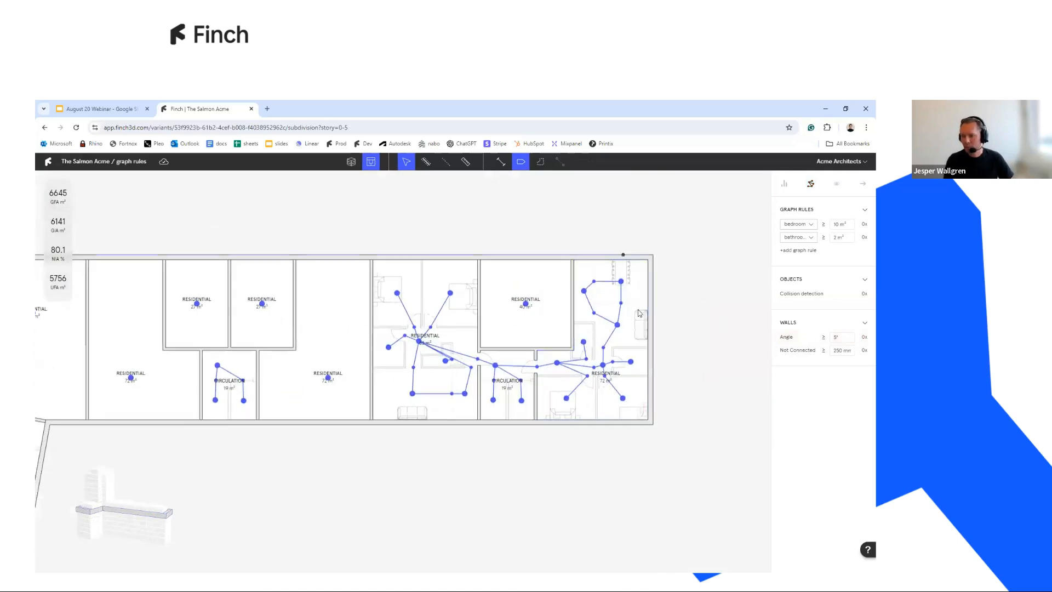
pyautogui.click(783, 185)
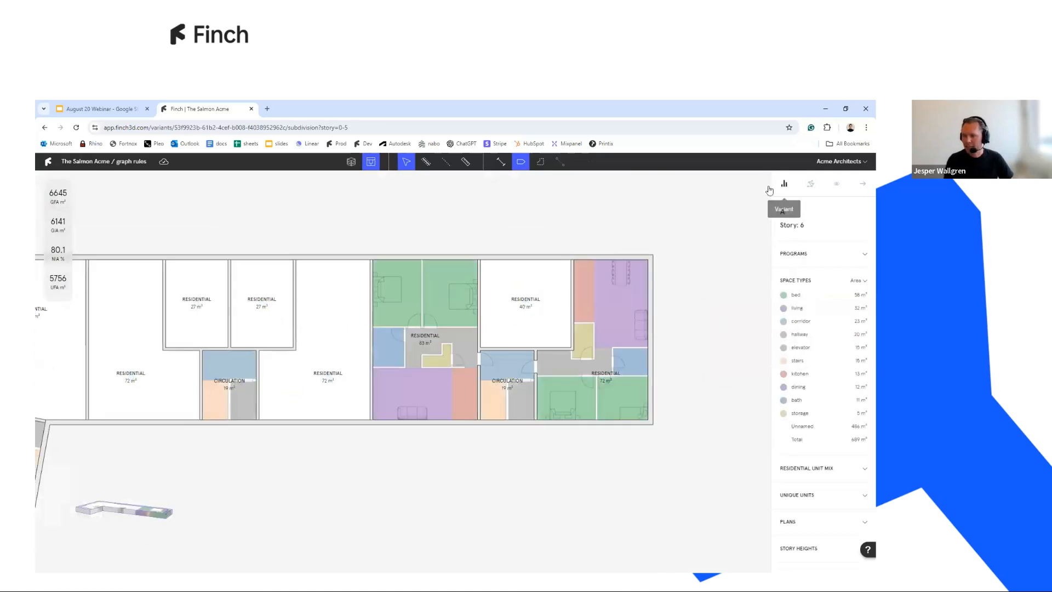
pyautogui.click(797, 494)
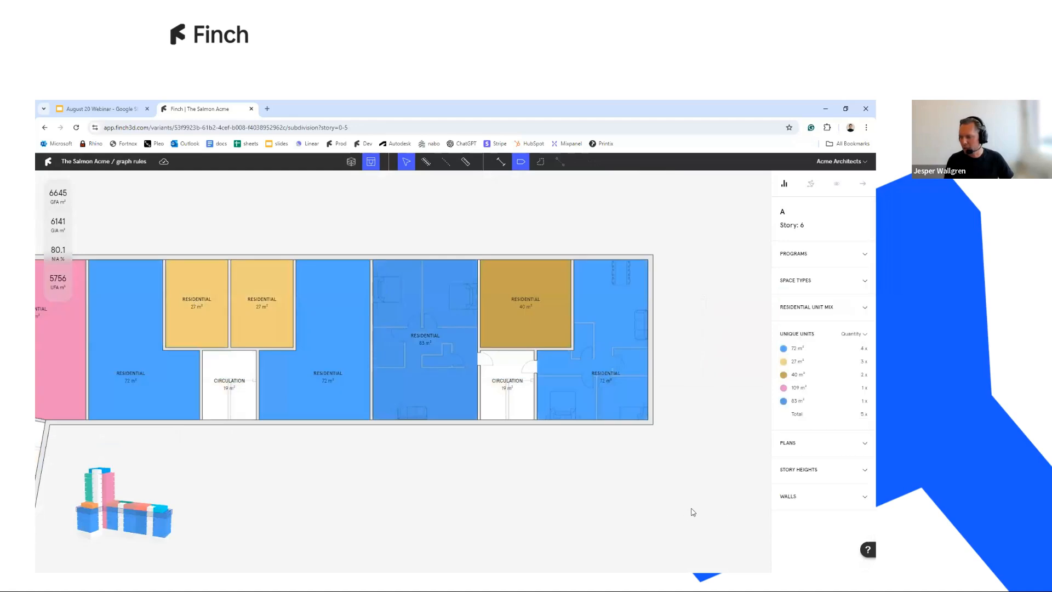
pyautogui.click(619, 358)
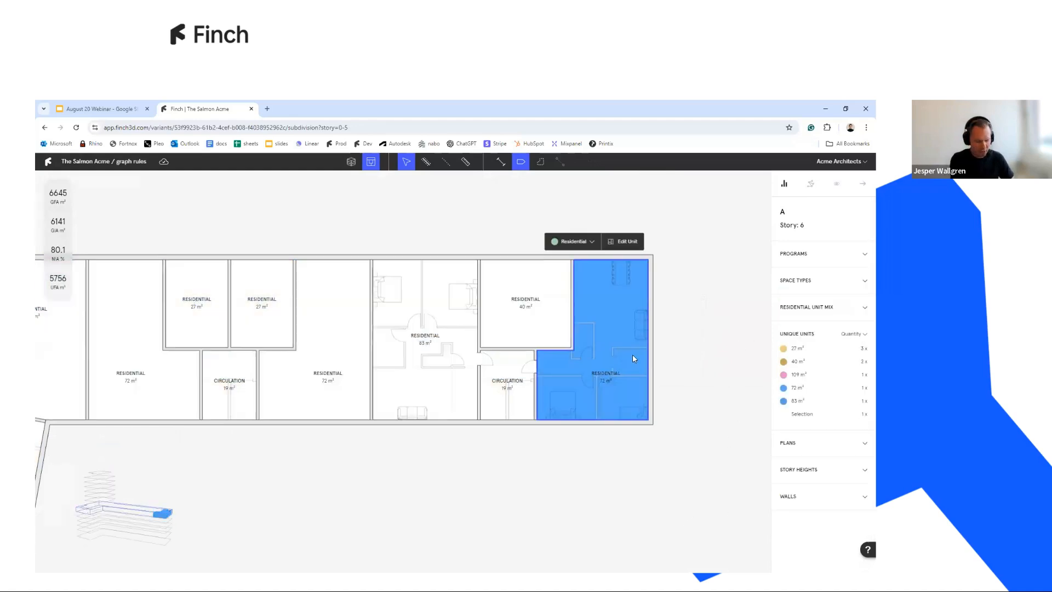
pyautogui.click(728, 351)
pyautogui.click(789, 350)
pyautogui.scroll(-3, 574, 514)
pyautogui.moveTo(575, 518); pyautogui.dragTo(579, 443, button='middle')
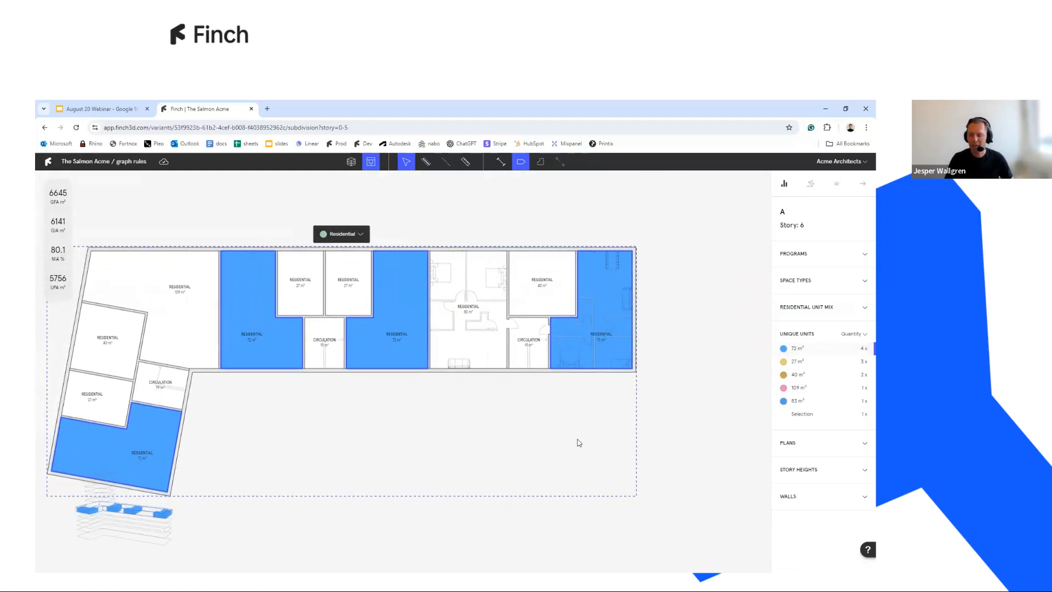
pyautogui.hotkey('ctrl', 'v')
pyautogui.moveTo(437, 429); pyautogui.dragTo(474, 433, button='middle')
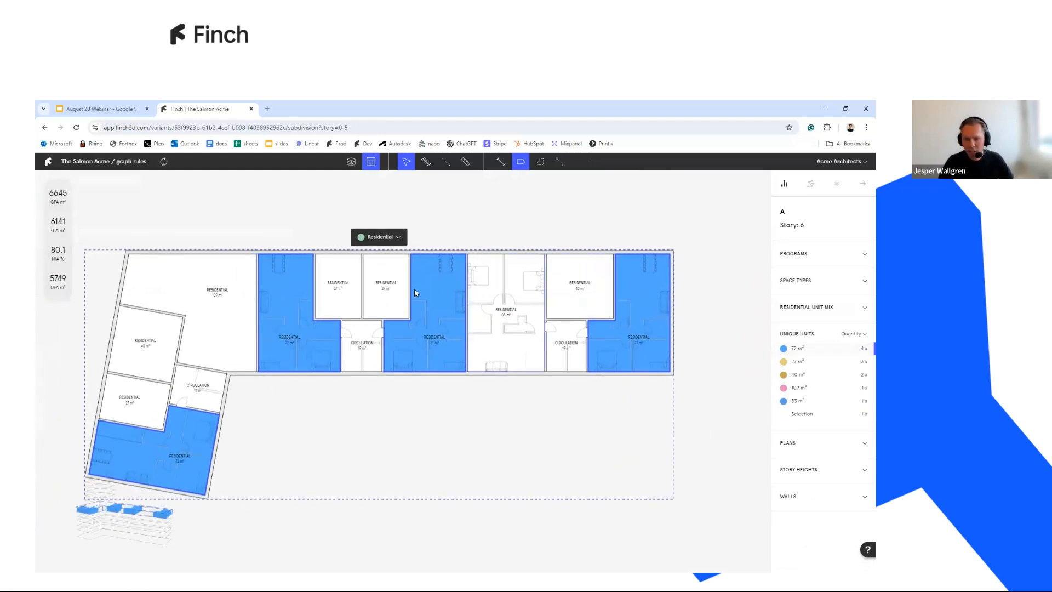
pyautogui.click(717, 358)
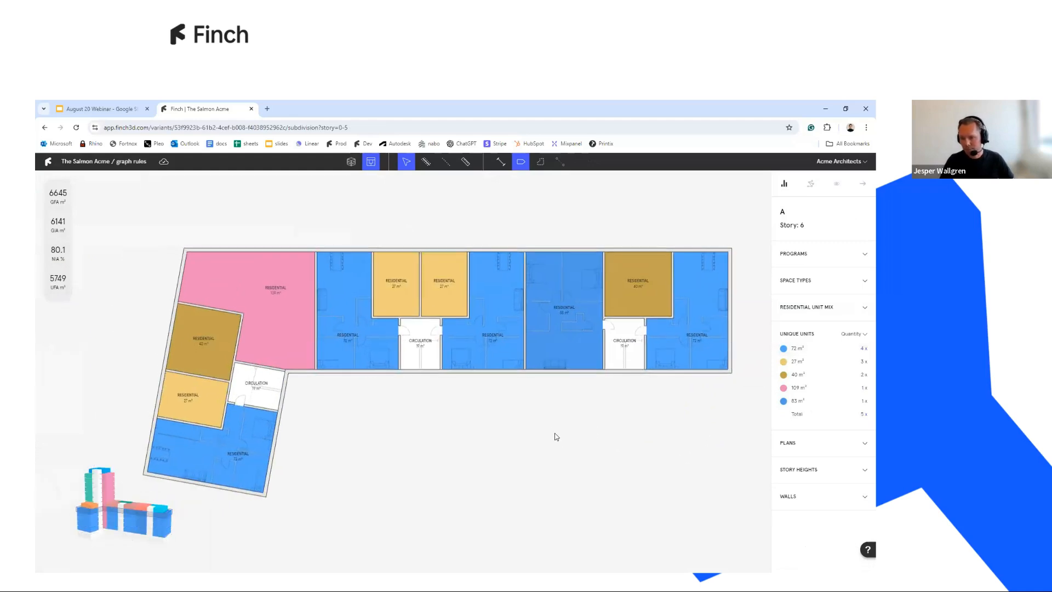
# Step: Show the graph rules check and assign the coloured library plan found with "pol" to the 109 m² corner unit
pyautogui.scroll(2, 596, 408)
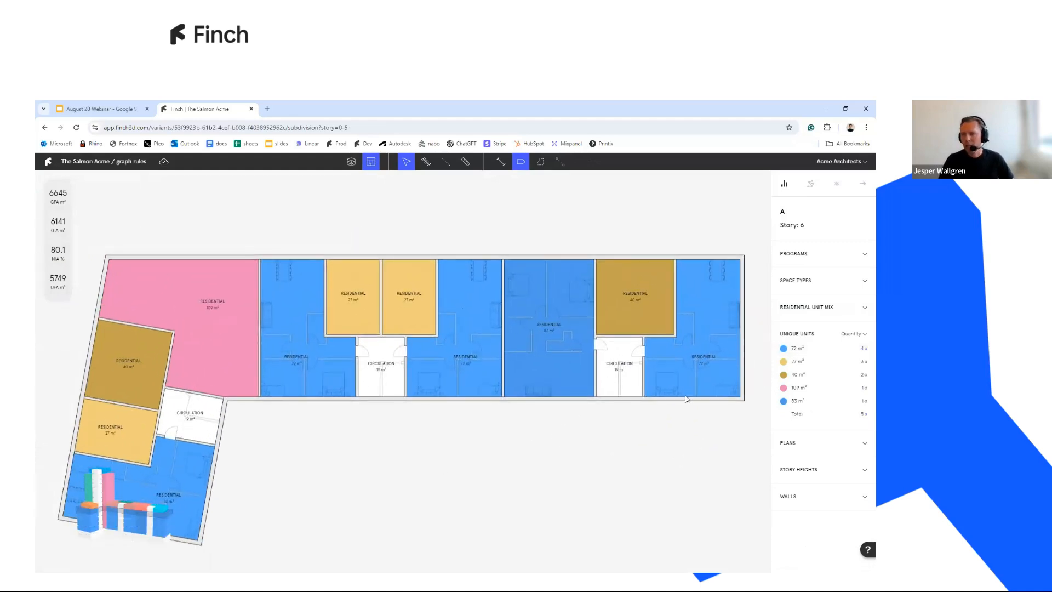
pyautogui.click(810, 184)
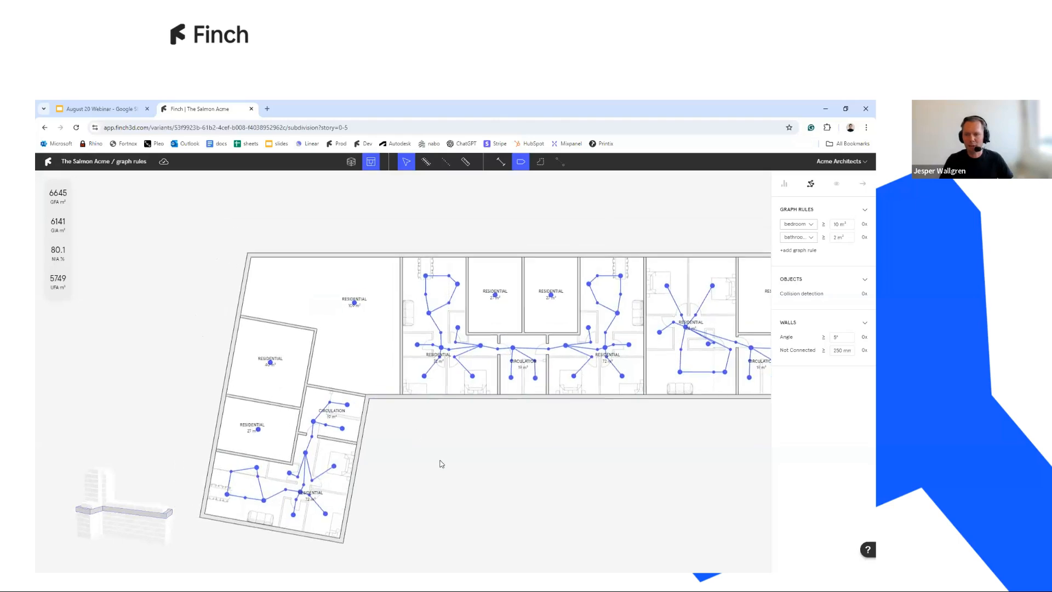
pyautogui.rightClick(372, 366)
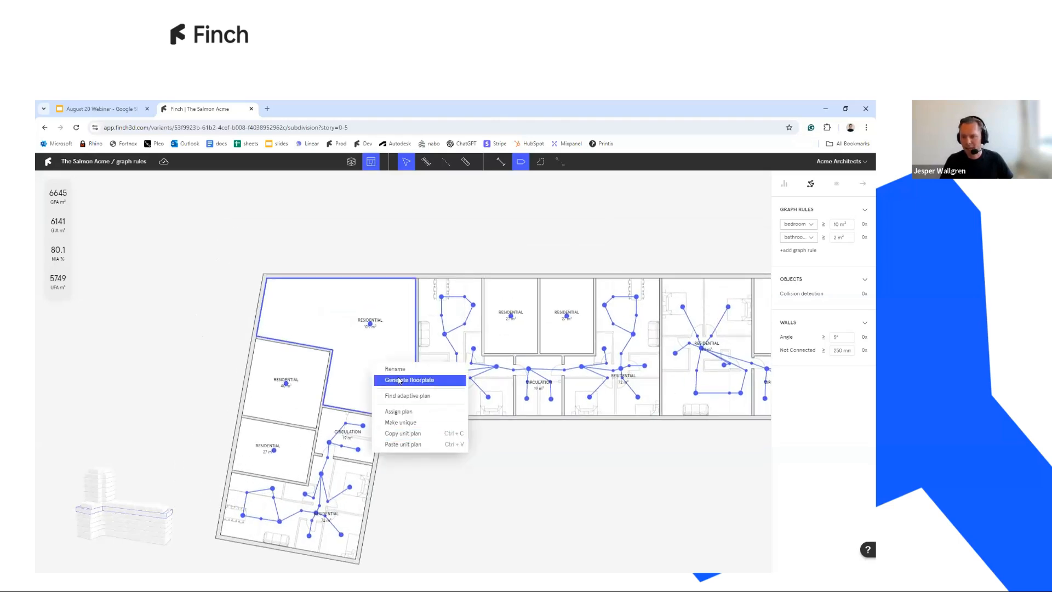
pyautogui.click(399, 410)
pyautogui.click(339, 222)
pyautogui.write('pol')
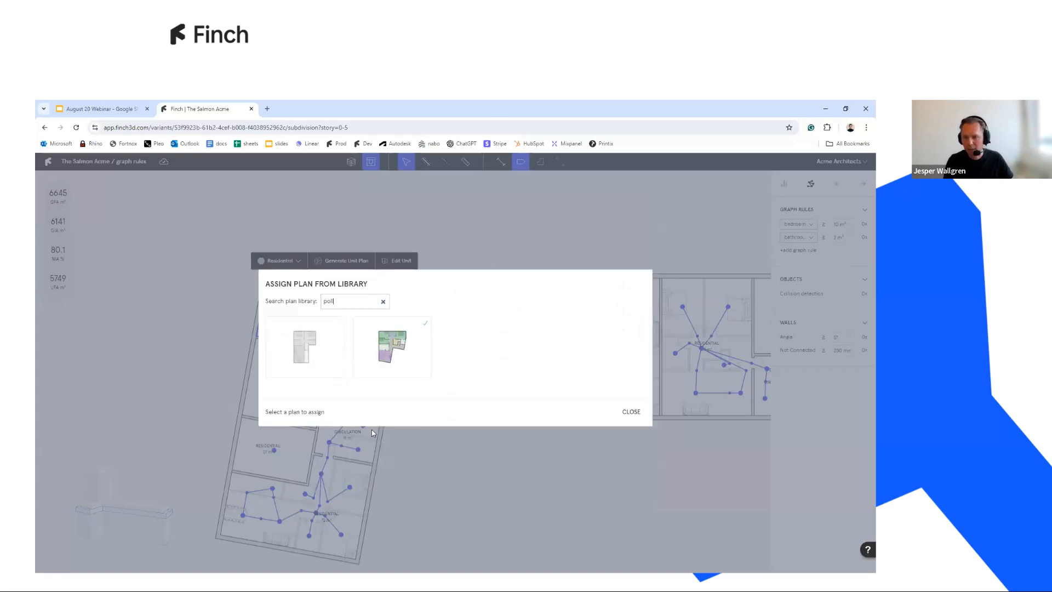
pyautogui.click(393, 344)
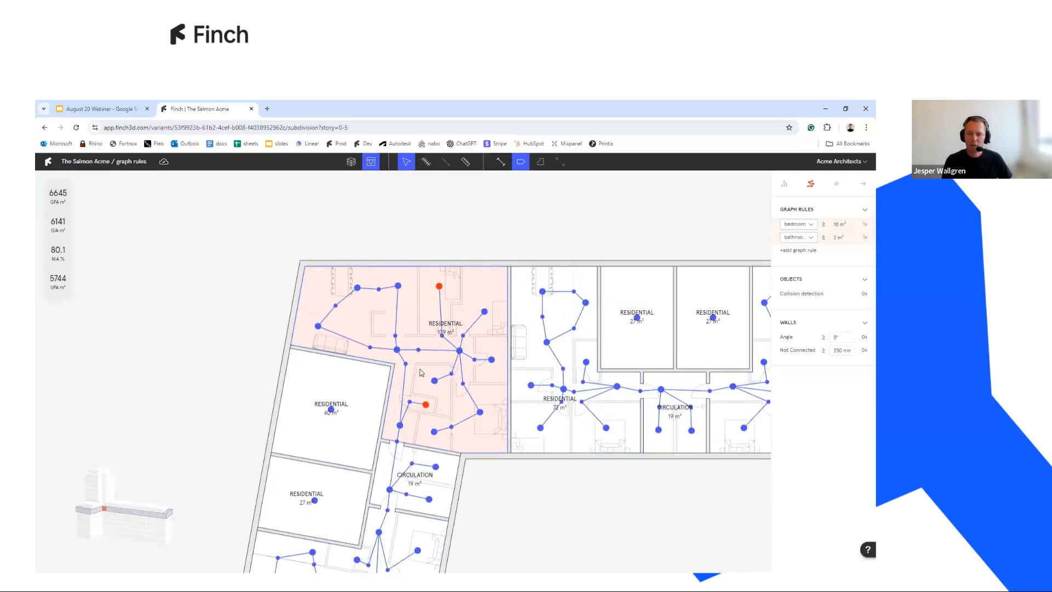
# Step: Open the corner unit, shift the wall between the two upper bedrooms to enlarge the undersized one to 10 m², and return to the story plan
pyautogui.doubleClick(495, 382)
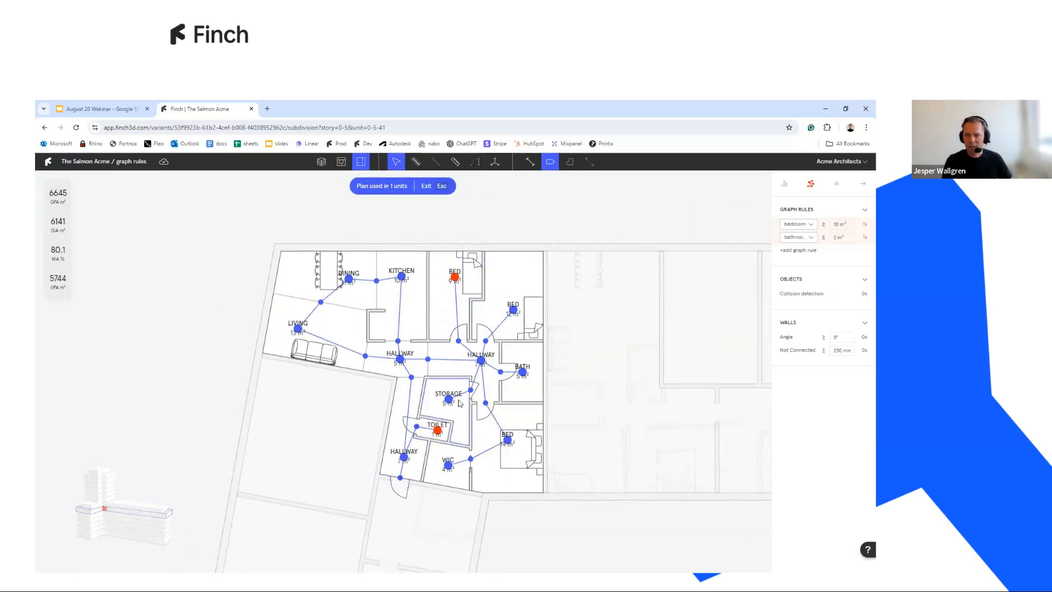
pyautogui.scroll(3, 384, 461)
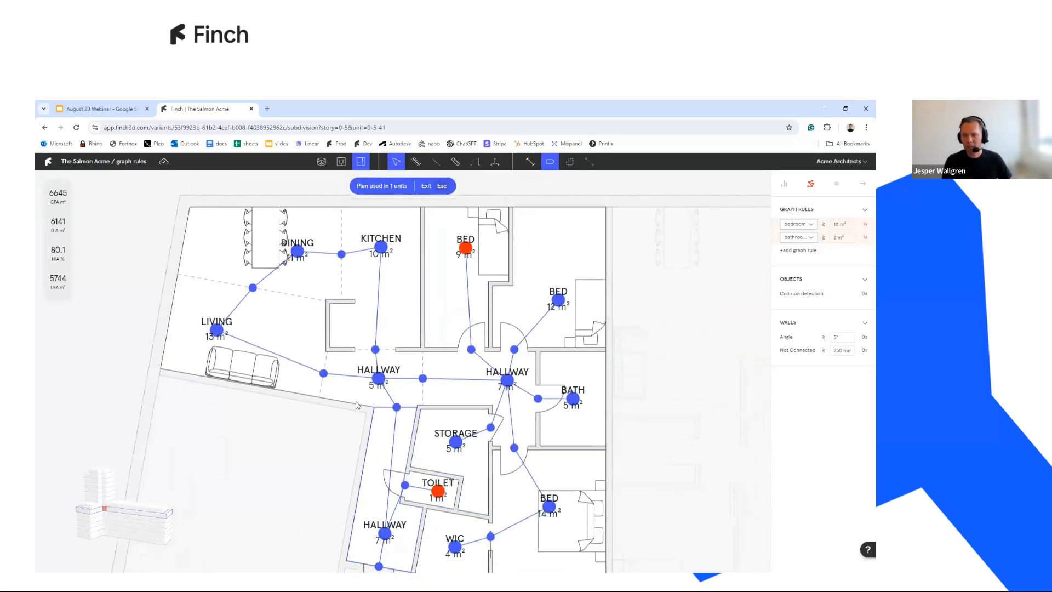
pyautogui.hscroll(3, 341, 419)
pyautogui.scroll(-2, 341, 419)
pyautogui.scroll(5, 334, 429)
pyautogui.moveTo(466, 340); pyautogui.dragTo(493, 341)
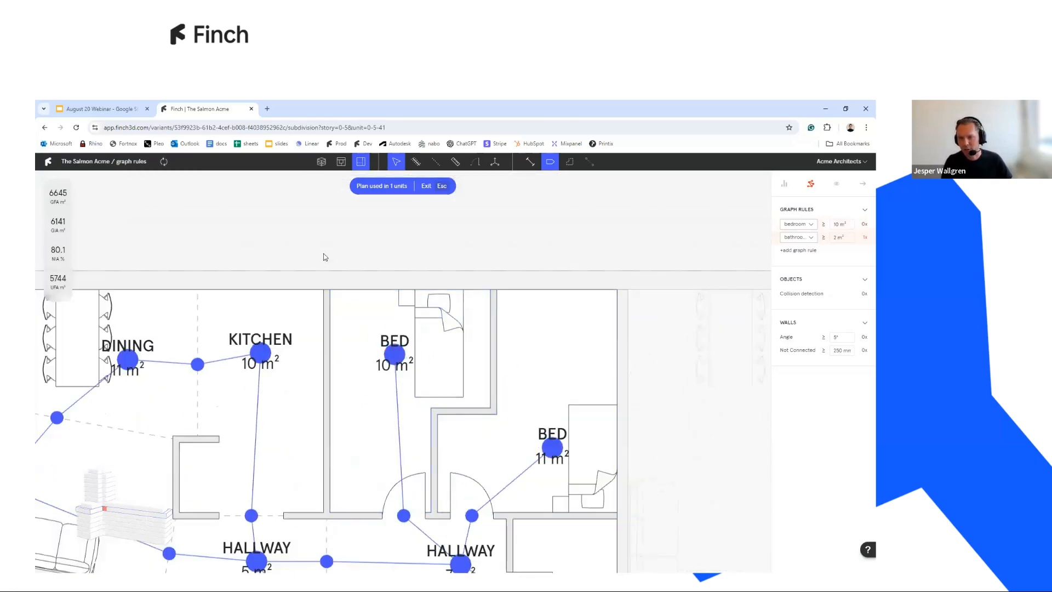
pyautogui.scroll(-5, 315, 318)
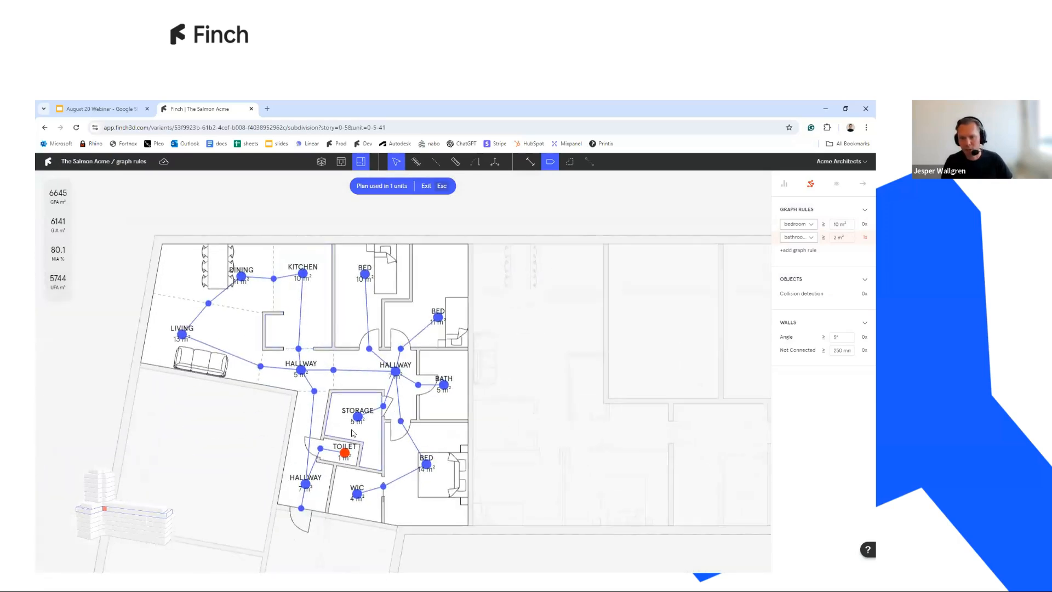
pyautogui.scroll(-1, 435, 515)
pyautogui.scroll(-3, 478, 356)
pyautogui.press('Escape')
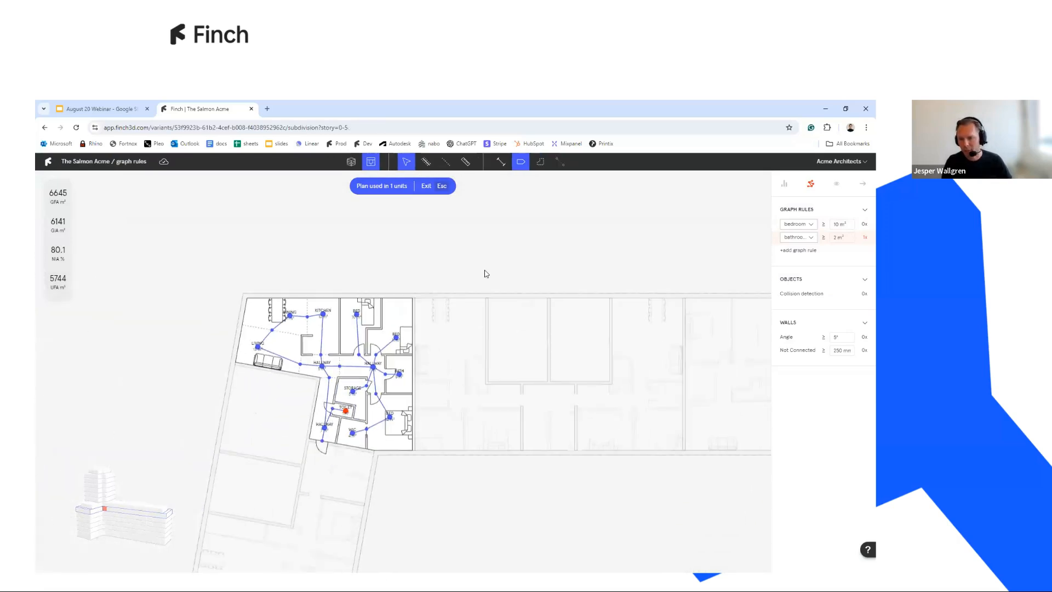
# Step: Reopen the corner unit to examine its toilet and show the room classes and types available for the bathroom rule
pyautogui.scroll(3, 309, 449)
pyautogui.scroll(4, 285, 336)
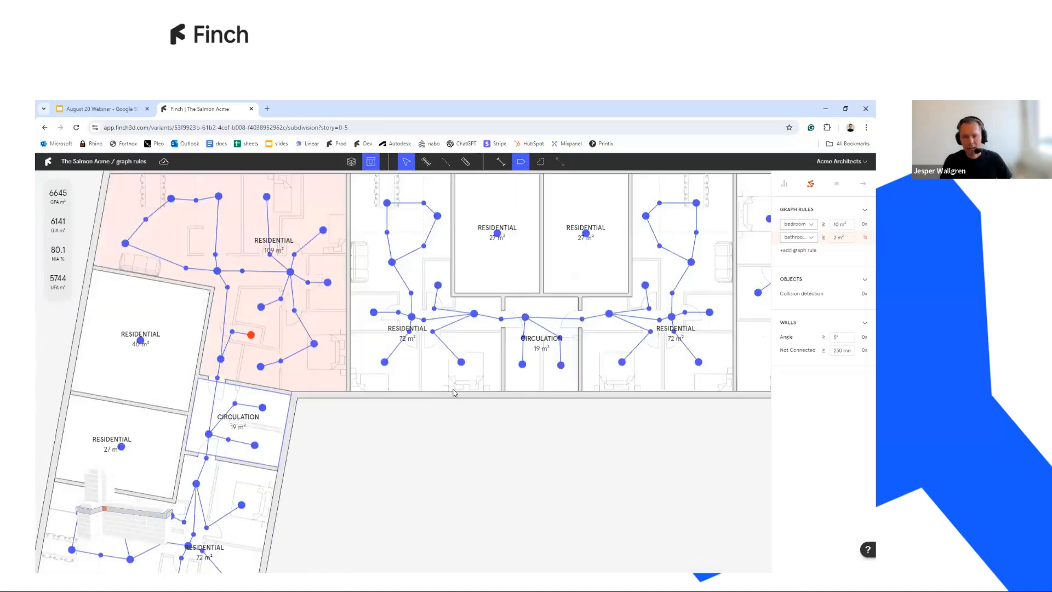
pyautogui.doubleClick(418, 408)
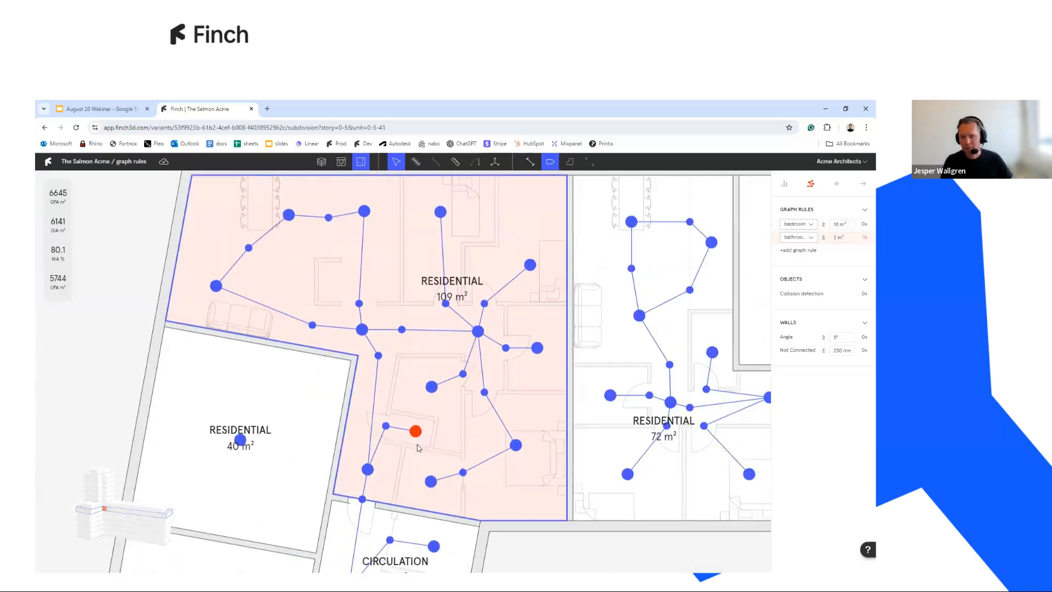
pyautogui.scroll(3, 398, 353)
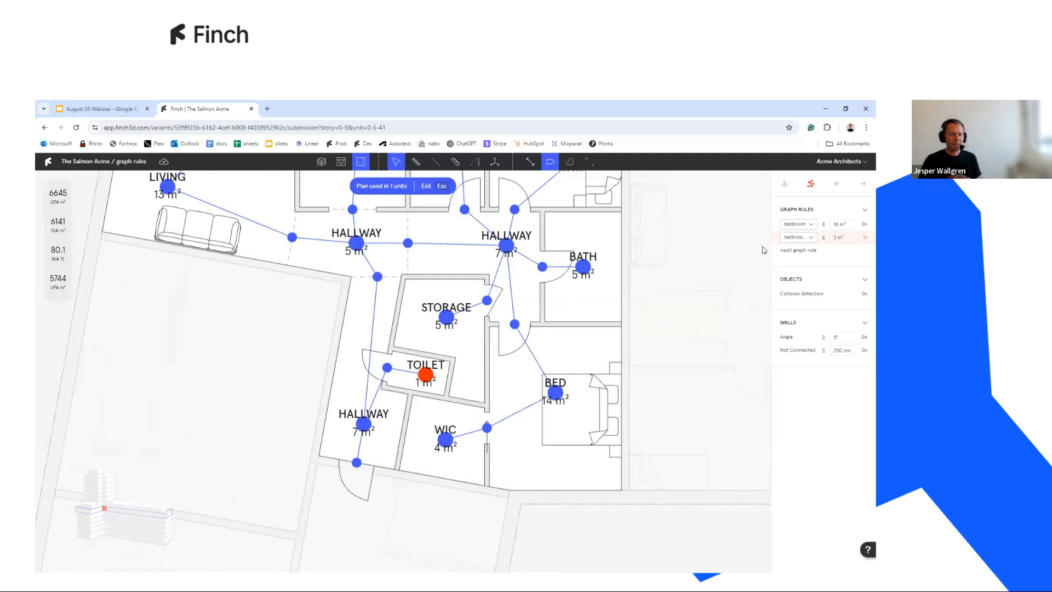
pyautogui.click(793, 238)
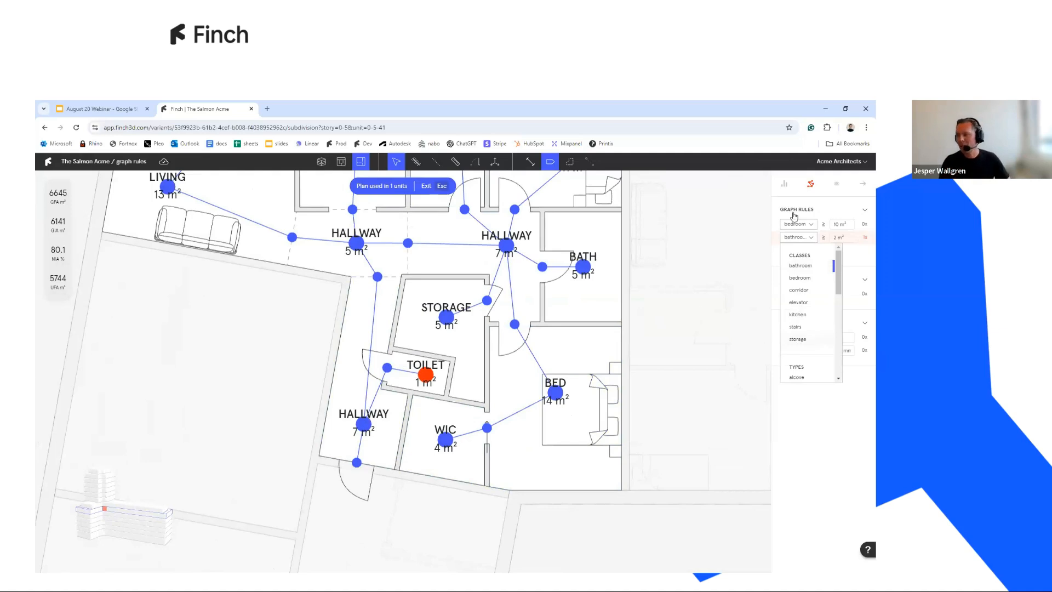
# Step: Change the 2 m² bathroom graph rule to apply to the bath type and return from the corner unit to the story plan
pyautogui.scroll(-3, 793, 296)
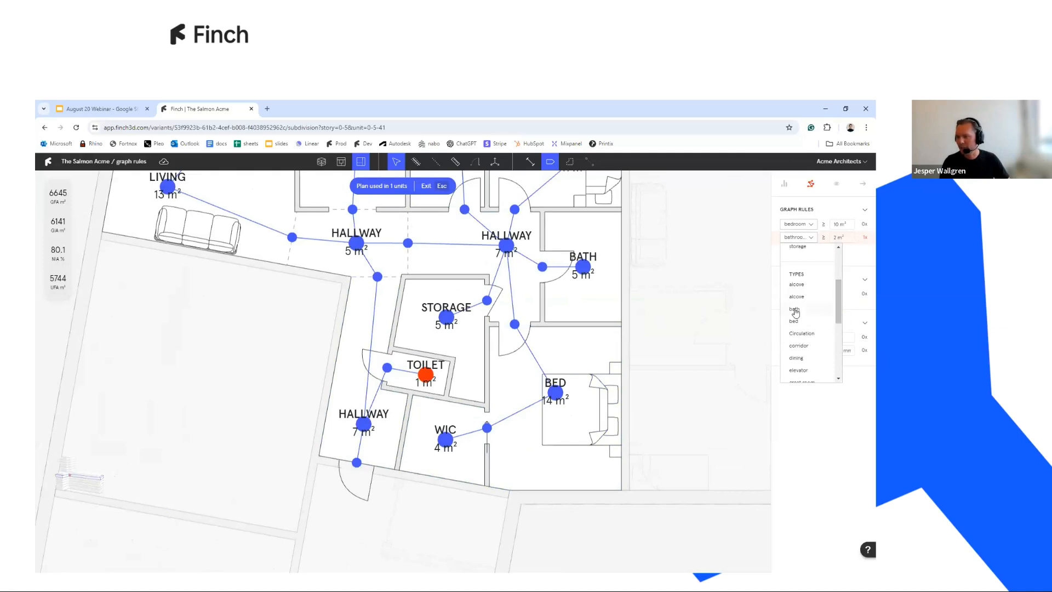
pyautogui.click(794, 310)
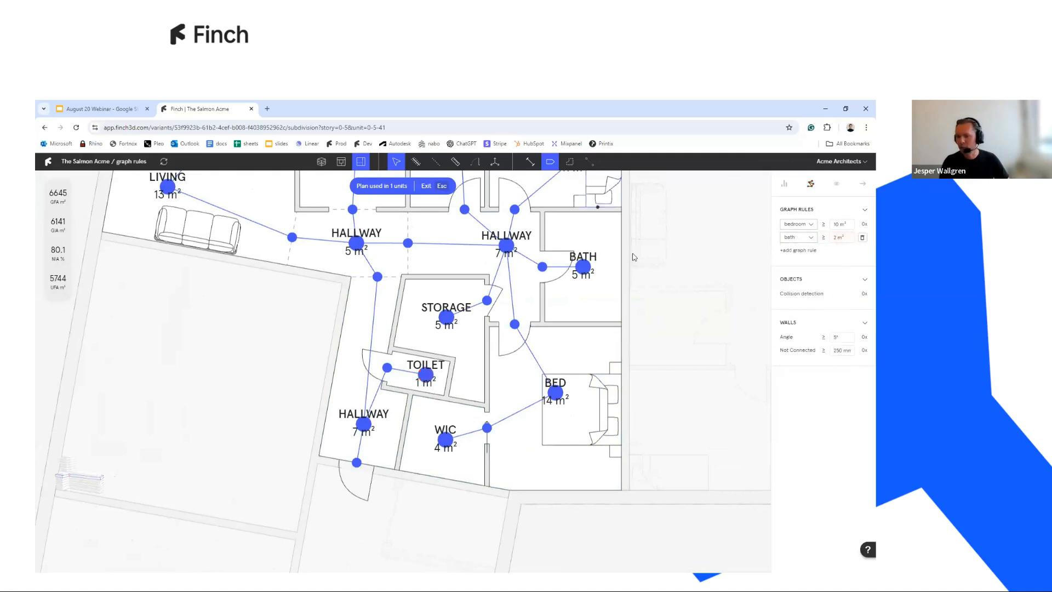
pyautogui.scroll(-3, 411, 371)
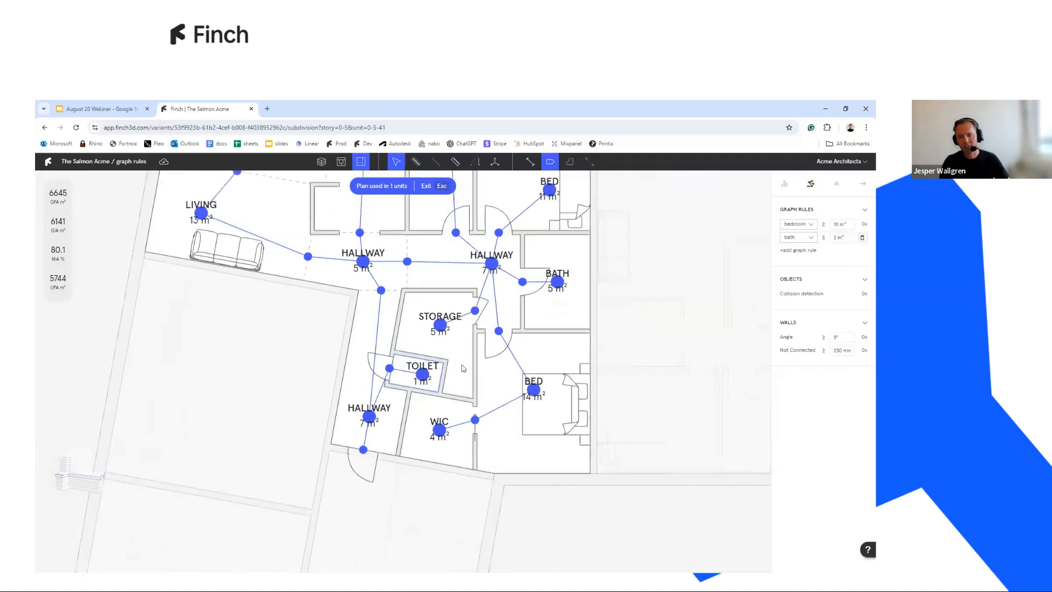
pyautogui.scroll(5, 400, 383)
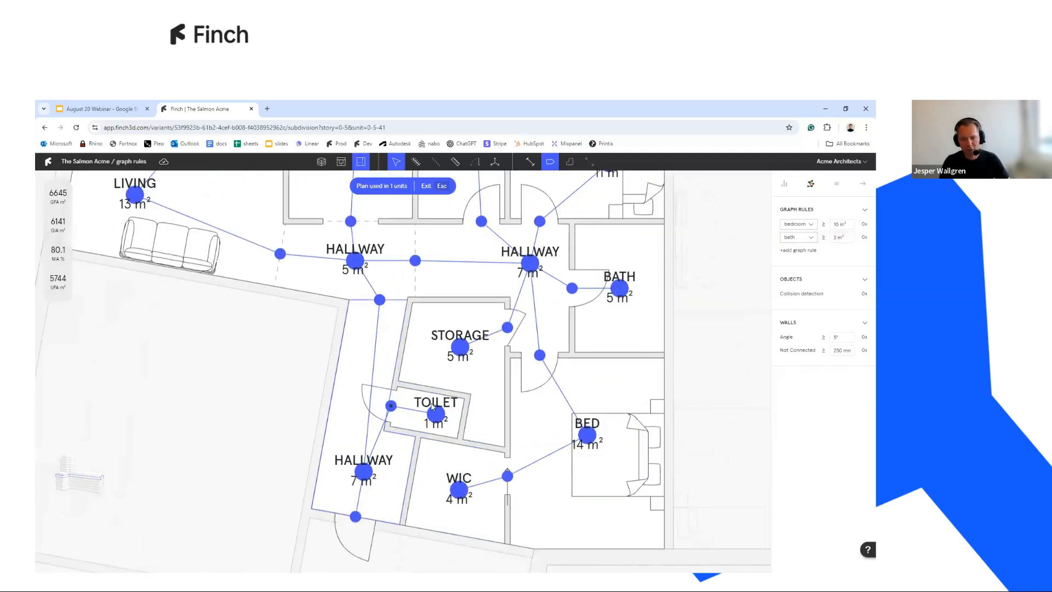
pyautogui.hscroll(3, 416, 389)
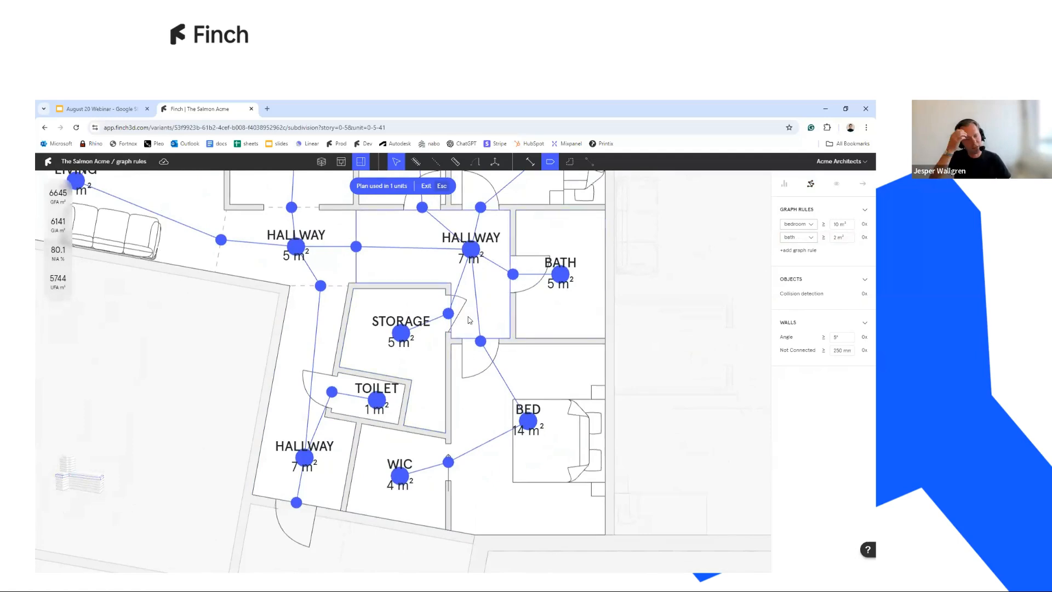
pyautogui.scroll(-5, 472, 372)
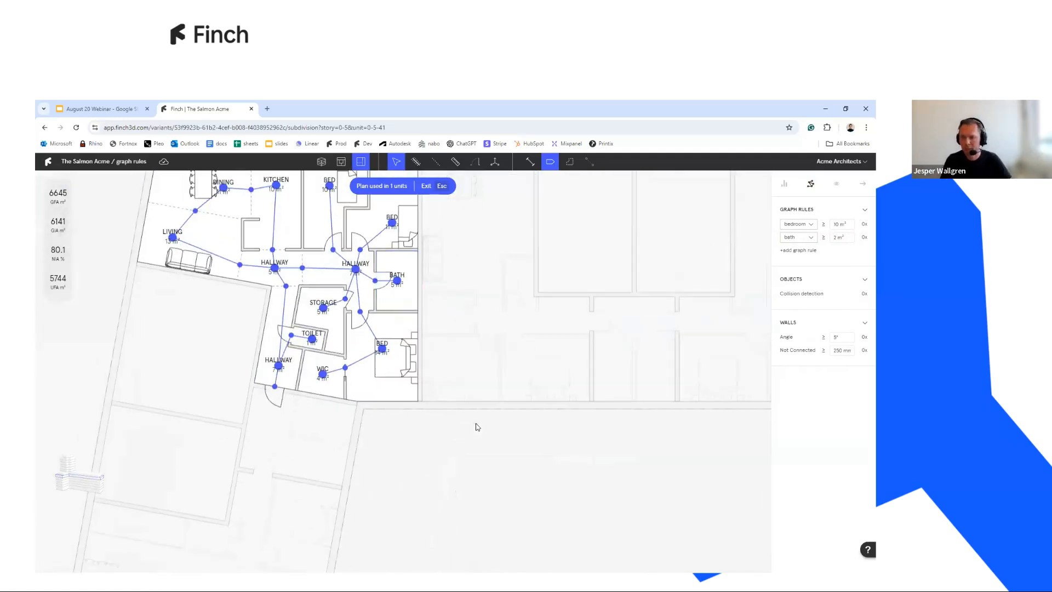
pyautogui.press('Escape')
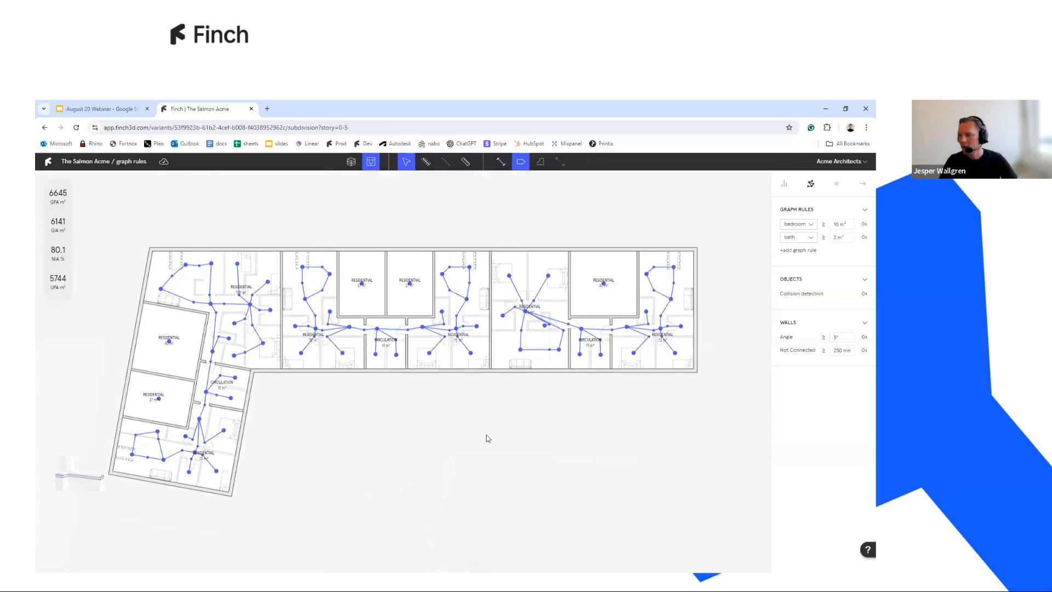
# Step: Generate plans for the right-hand empty 27 m² unit in the long wing, assign the second Finch-generated plan, and return to the story plan
pyautogui.scroll(2, 535, 274)
pyautogui.click(531, 275)
pyautogui.click(532, 246)
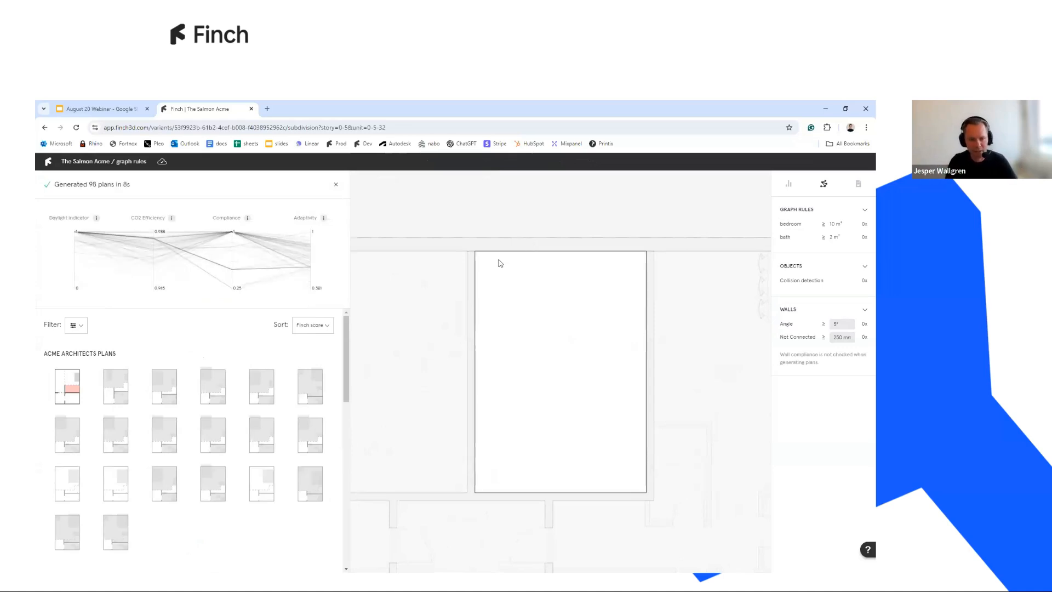
pyautogui.scroll(-3, 305, 432)
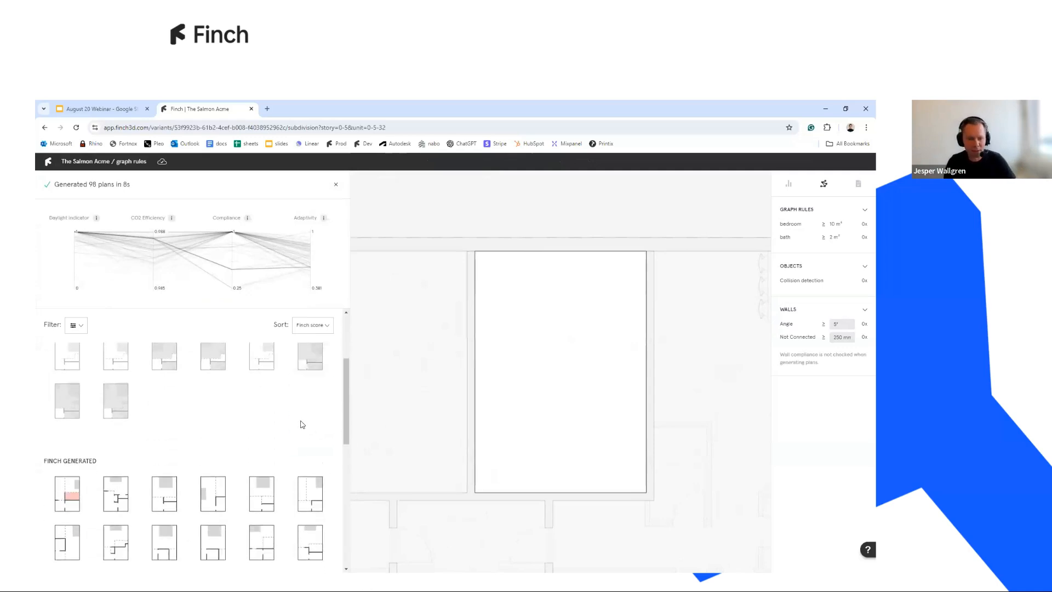
pyautogui.click(116, 450)
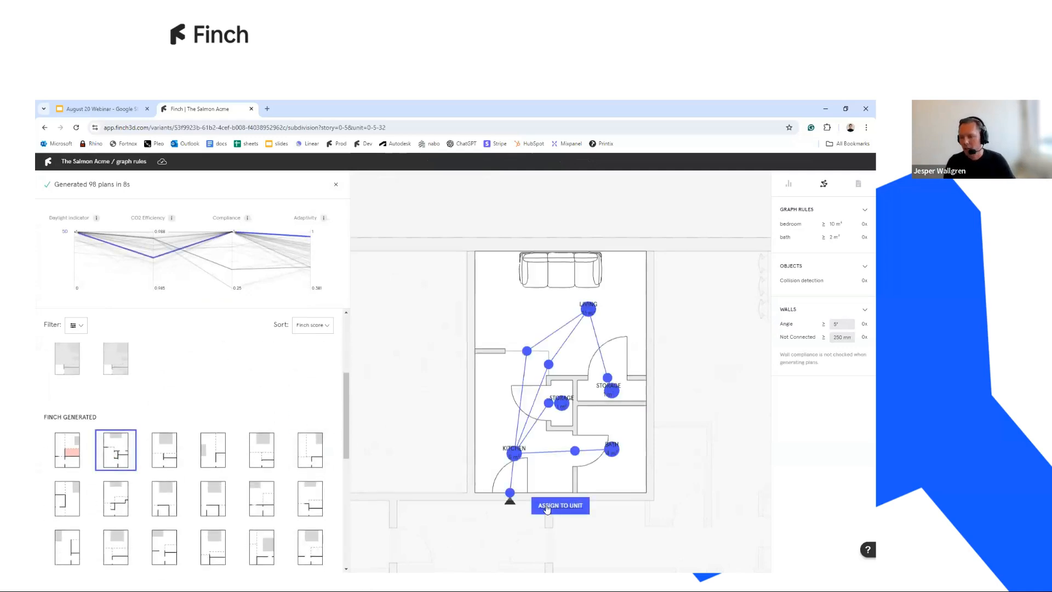
pyautogui.click(559, 505)
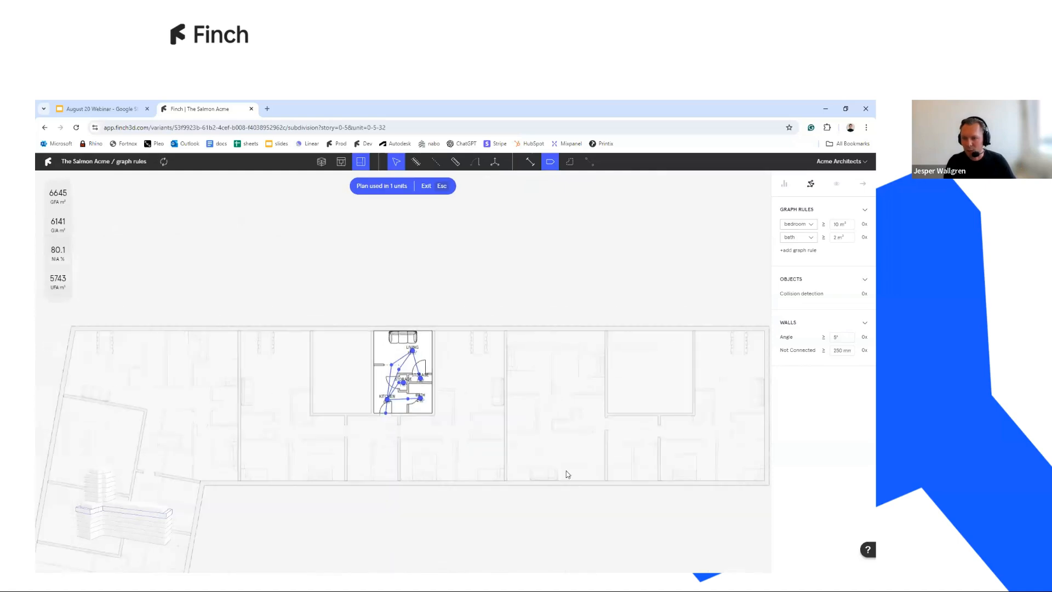
pyautogui.press('Escape')
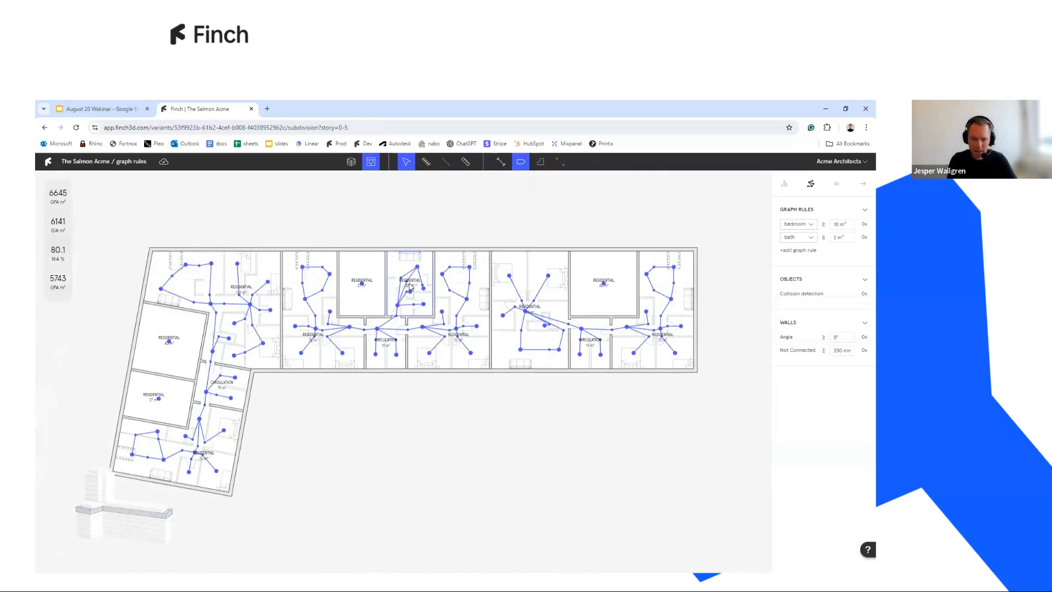
# Step: Copy the newly planned 27 m² unit's layout into the adjacent empty unit and the small empty unit in the angled wing
pyautogui.click(409, 285)
pyautogui.click(300, 218)
pyautogui.click(358, 288)
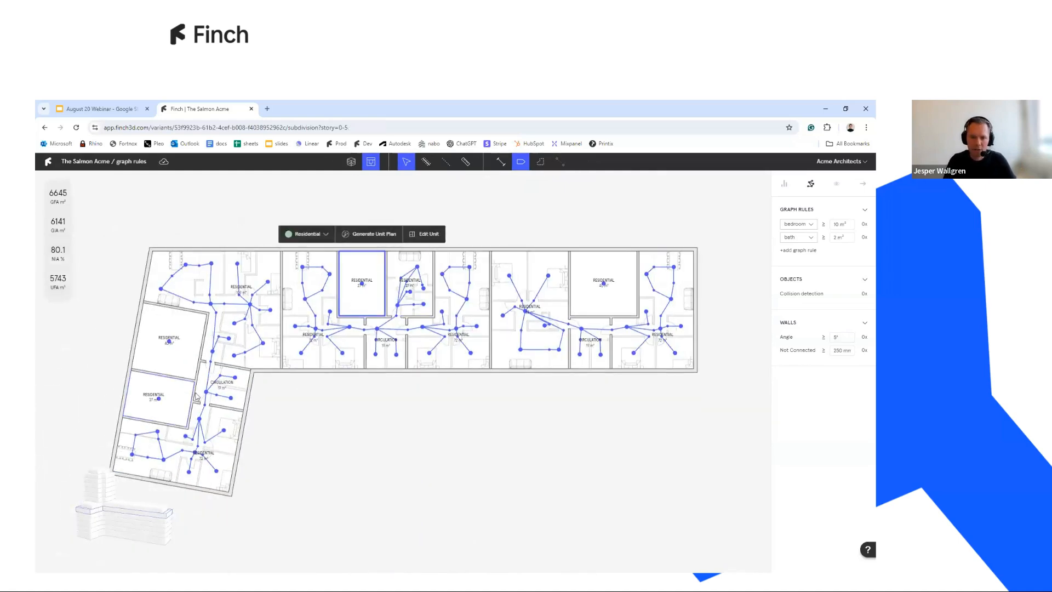
pyautogui.keyDown('shift'); pyautogui.click(160, 397); pyautogui.keyUp('shift')
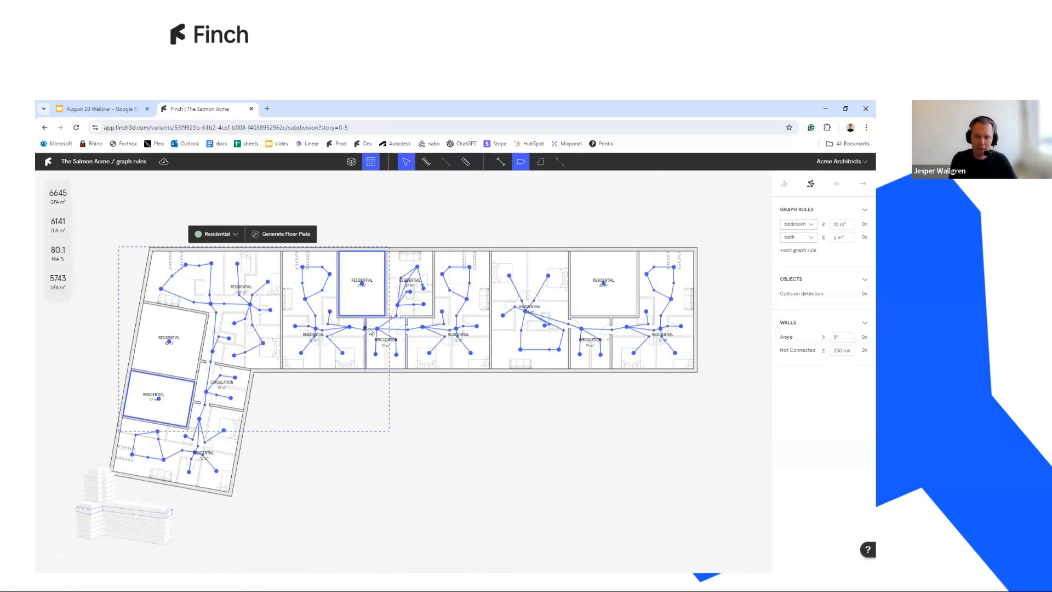
pyautogui.hotkey('ctrl', 'v')
pyautogui.moveTo(516, 222); pyautogui.dragTo(549, 227, button='middle')
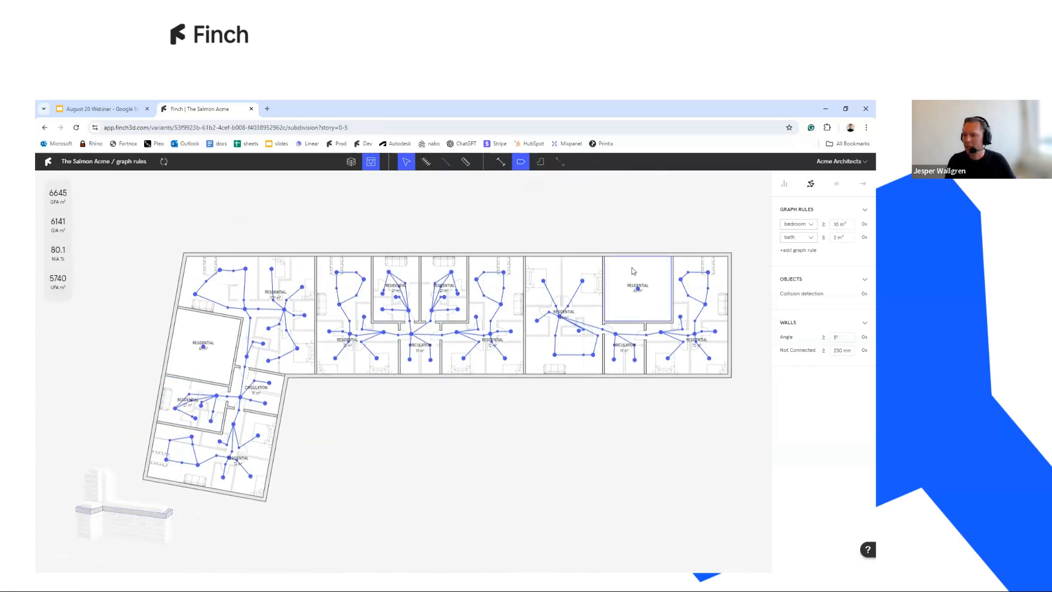
# Step: Generate plans for the large empty unit near the long wing's right end and assign the "the salmon 00" library plan
pyautogui.doubleClick(631, 268)
pyautogui.click(406, 367)
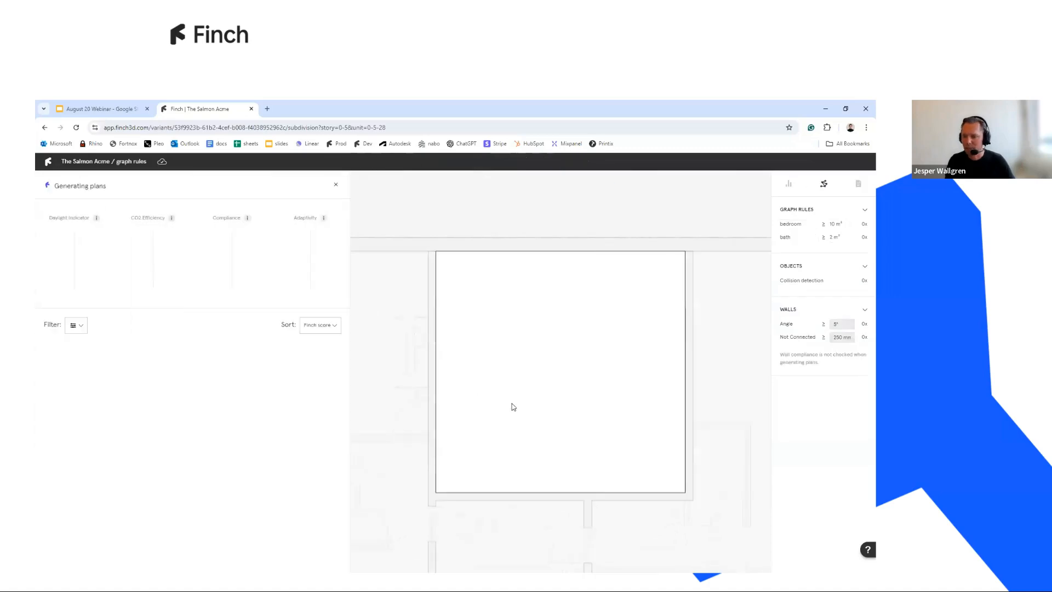
pyautogui.moveTo(598, 391); pyautogui.dragTo(586, 358, button='middle')
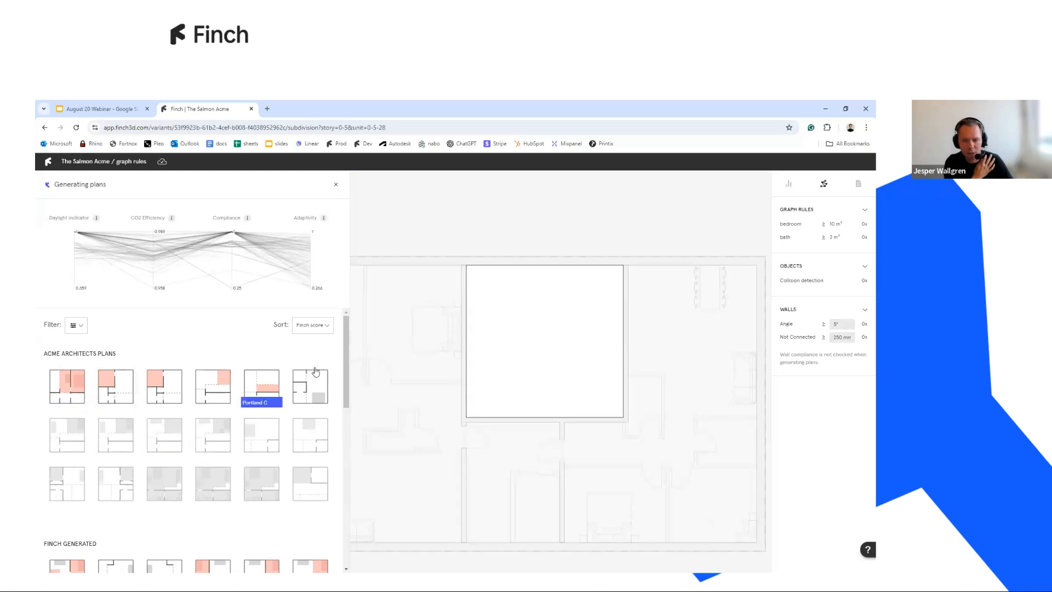
pyautogui.moveTo(347, 389); pyautogui.dragTo(347, 456)
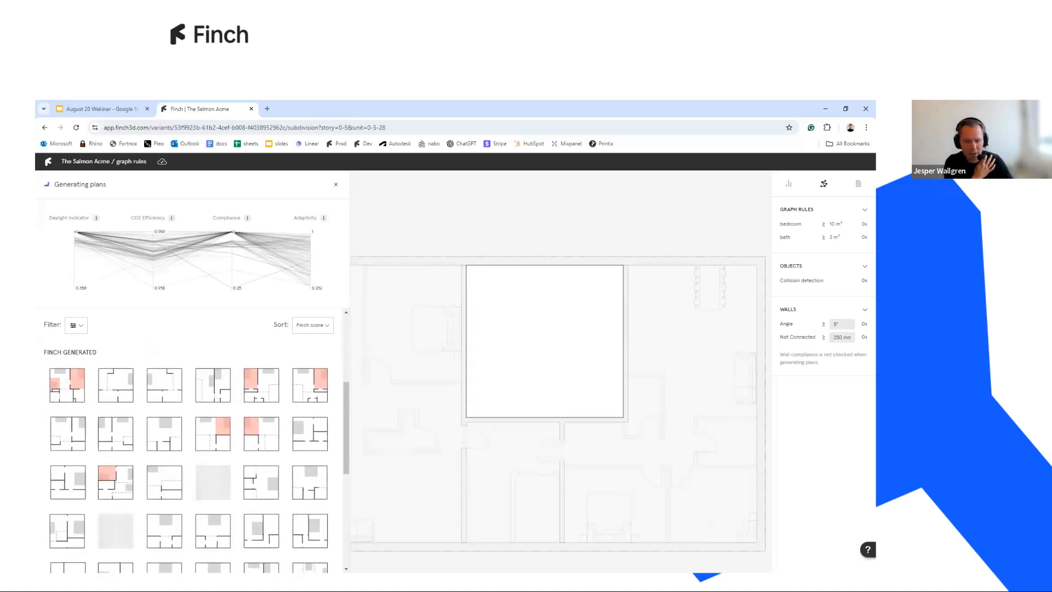
pyautogui.moveTo(346, 416); pyautogui.dragTo(353, 344)
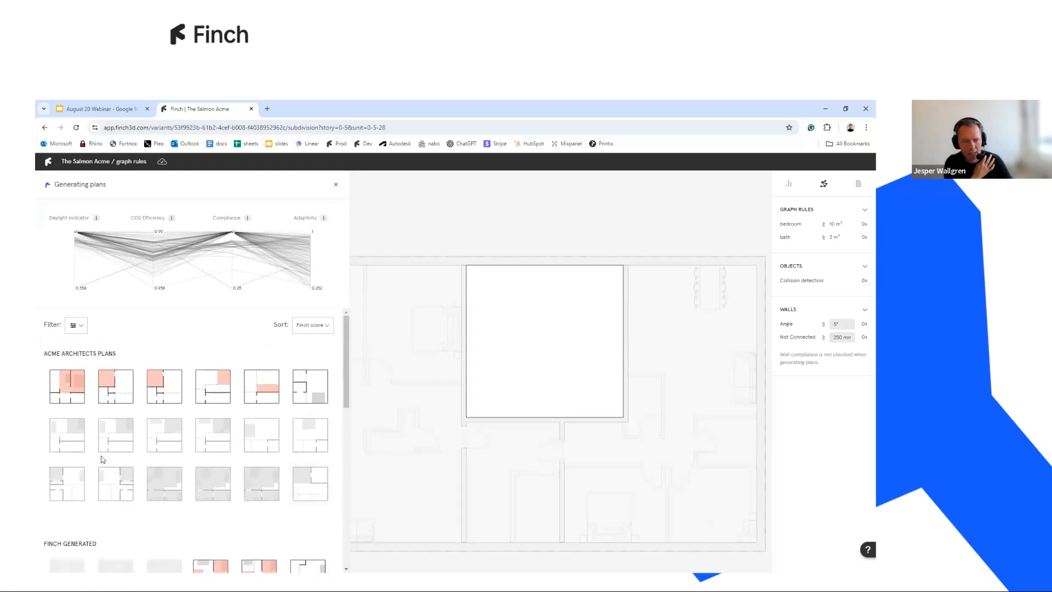
pyautogui.click(68, 380)
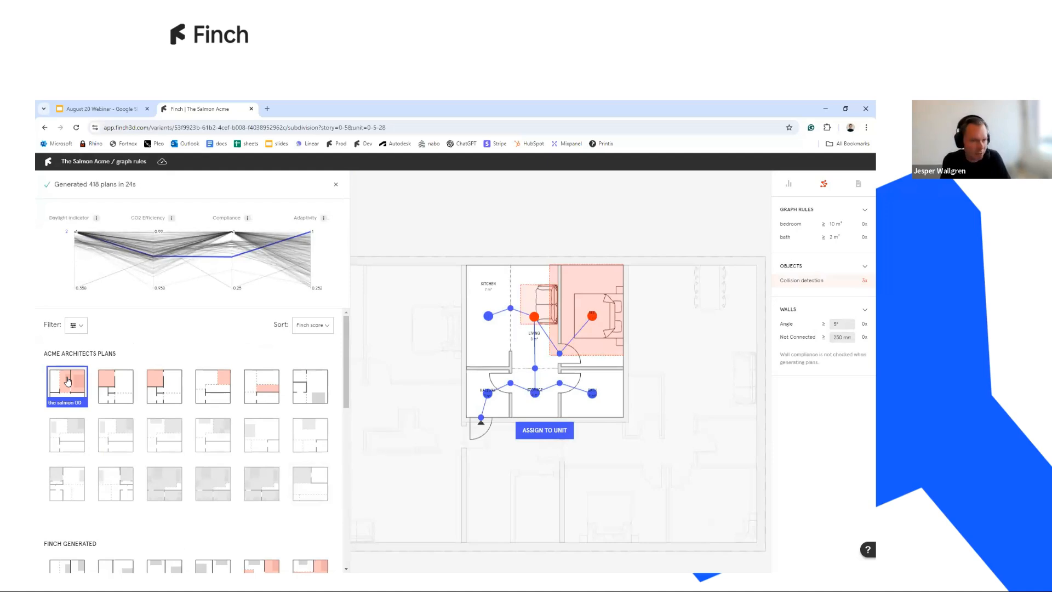
pyautogui.click(543, 438)
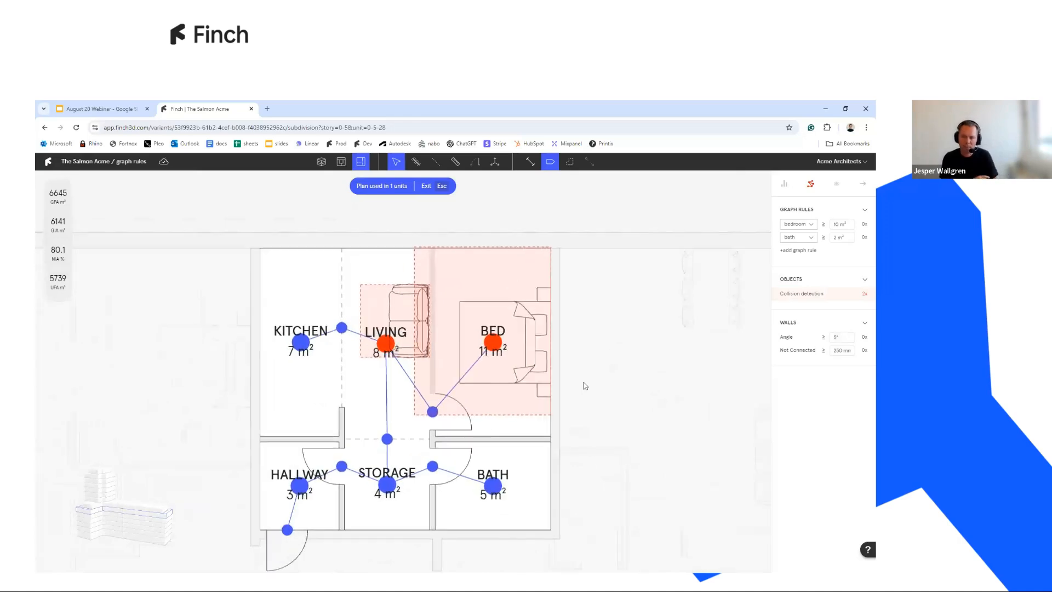
# Step: Inspect the bedroom's collision area and delete its double bed
pyautogui.click(520, 320)
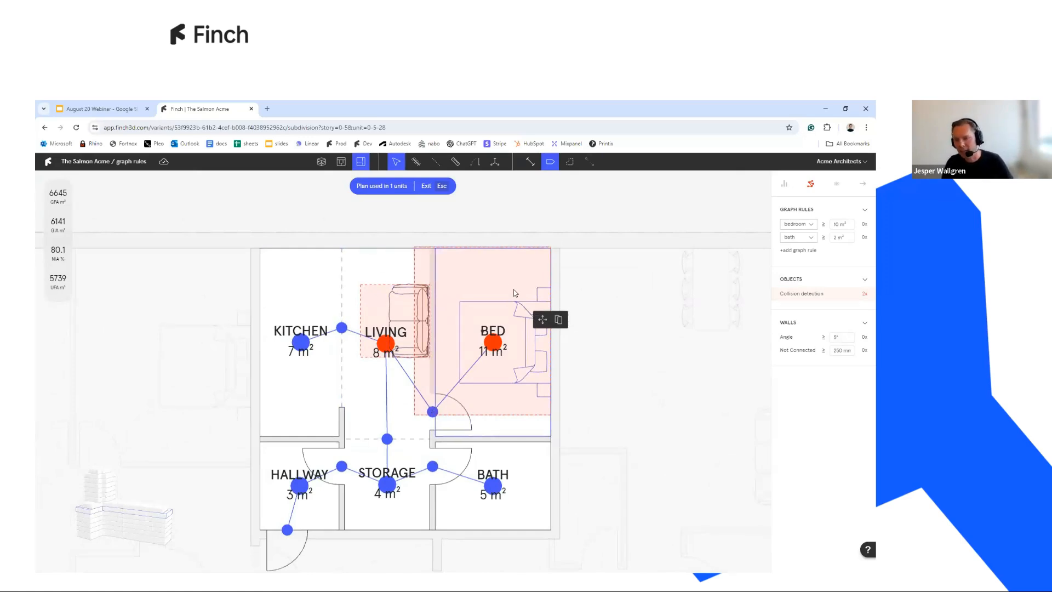
pyautogui.scroll(3, 514, 290)
pyautogui.moveTo(502, 277); pyautogui.dragTo(487, 336, button='middle')
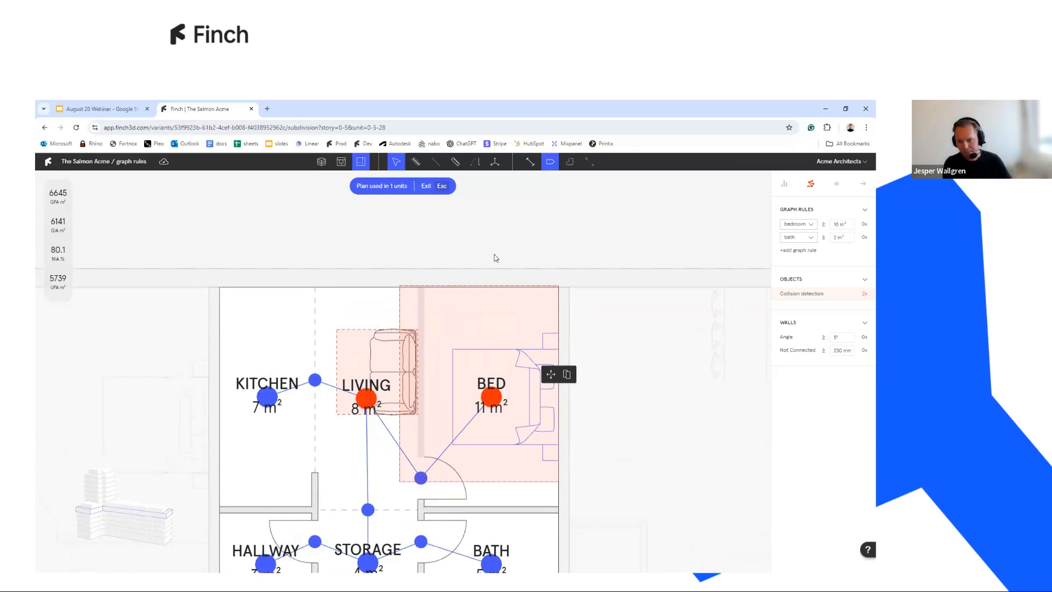
pyautogui.click(468, 253)
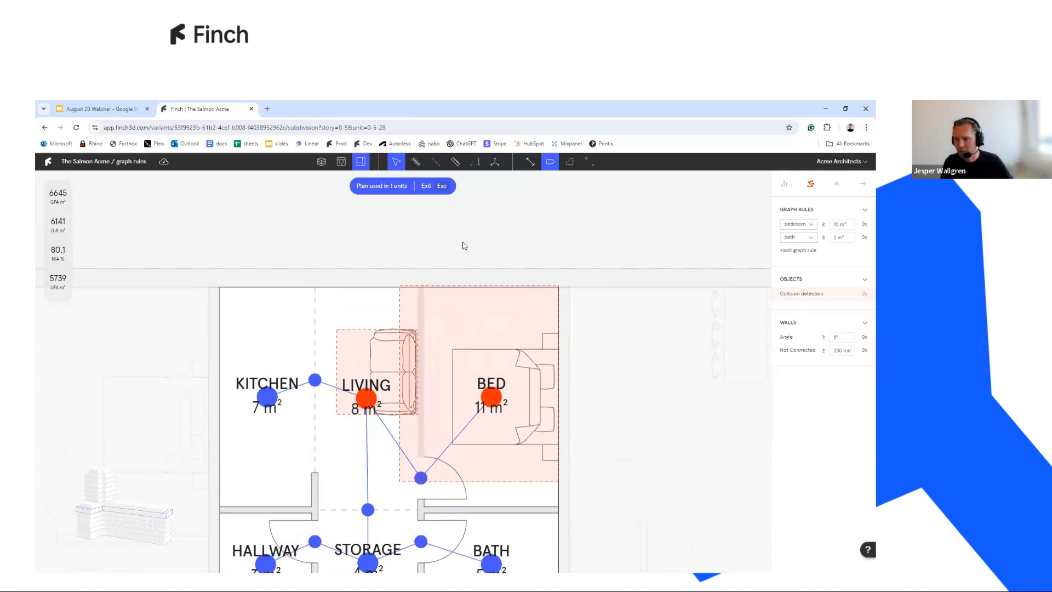
pyautogui.scroll(-3, 526, 373)
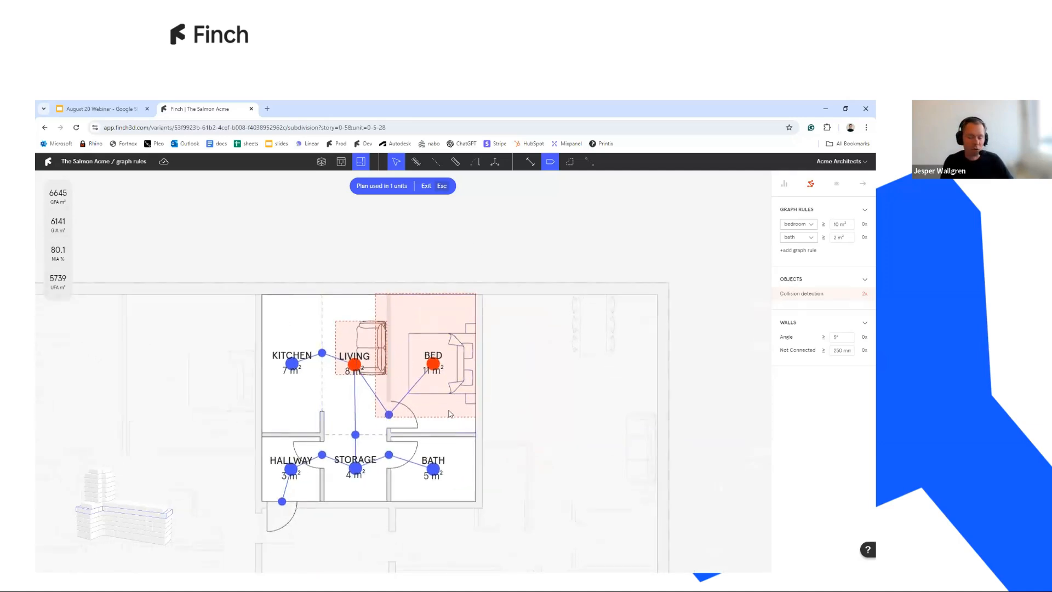
pyautogui.click(463, 341)
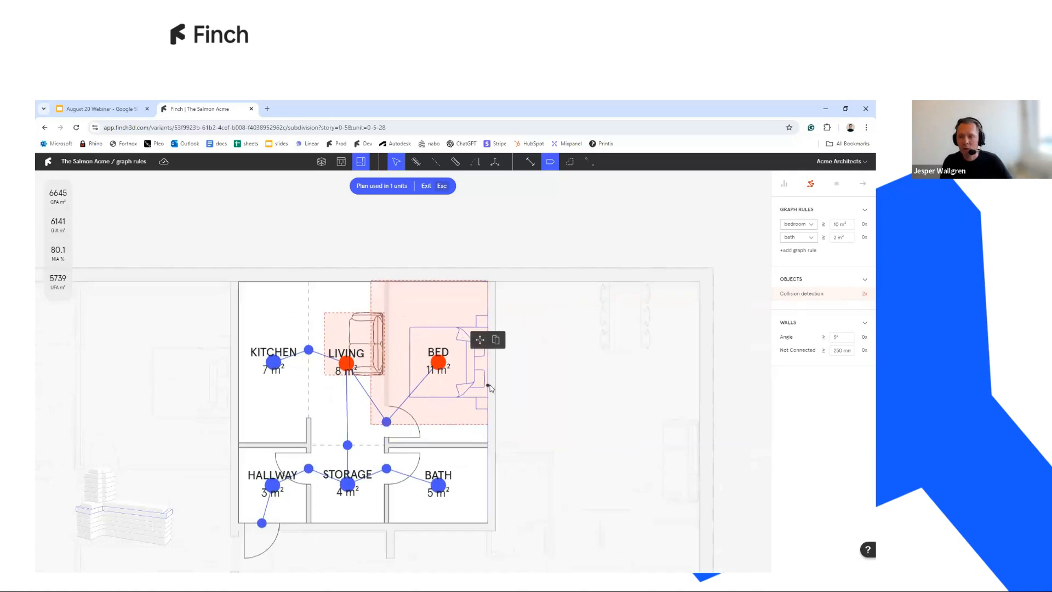
pyautogui.press('Delete')
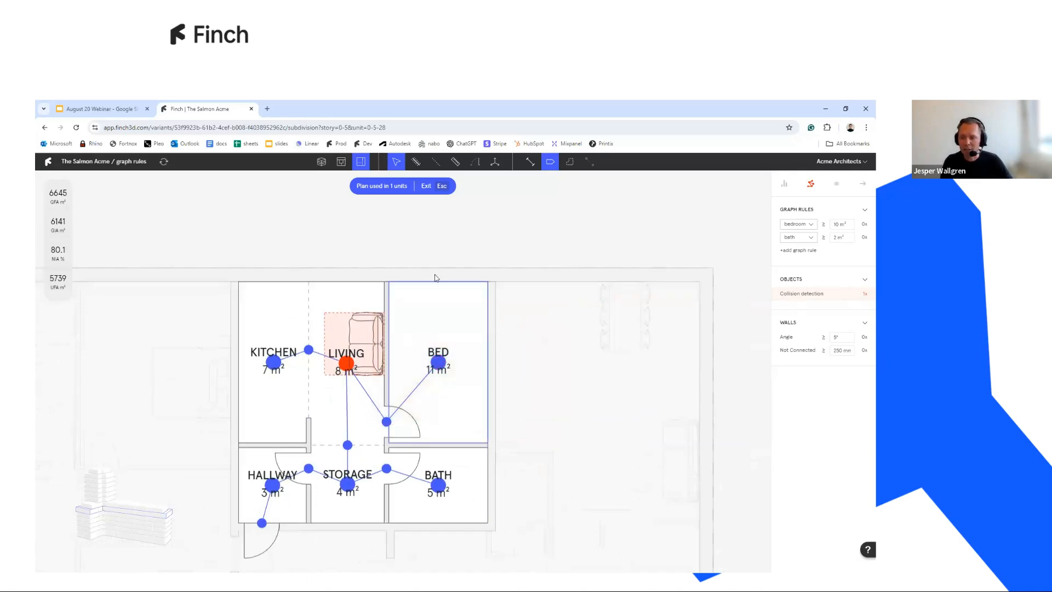
# Step: Add a Bed Single object to the bedroom and move it into the room's upper-right corner
pyautogui.click(448, 308)
pyautogui.click(459, 255)
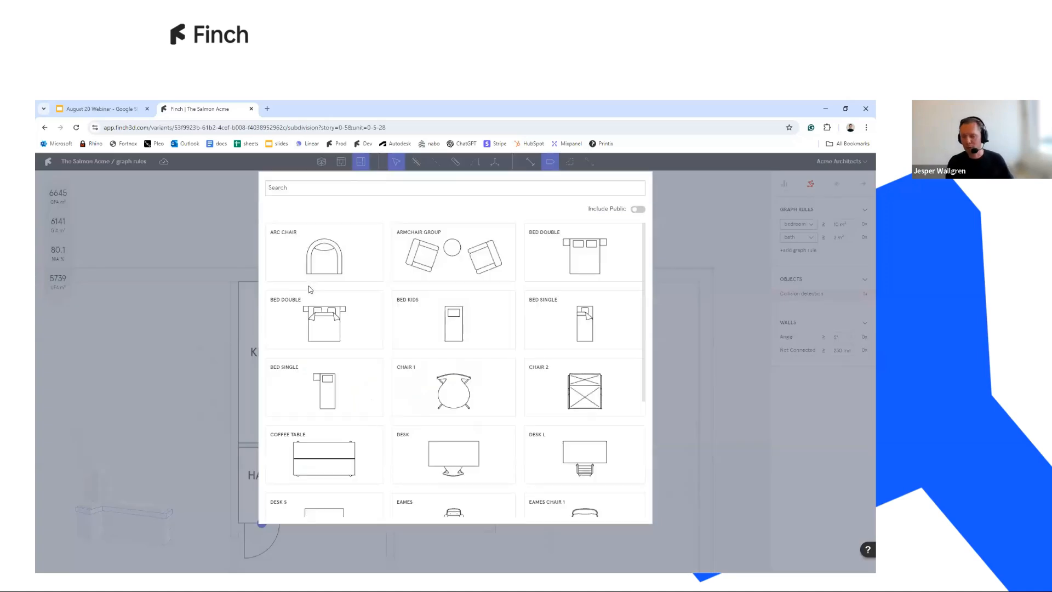
pyautogui.click(571, 311)
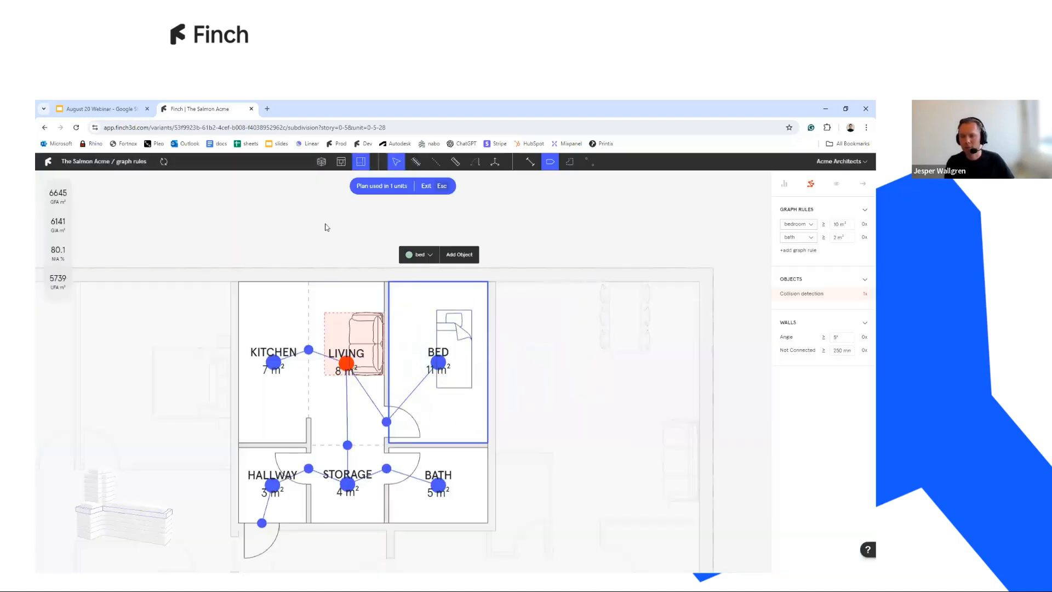
pyautogui.click(360, 252)
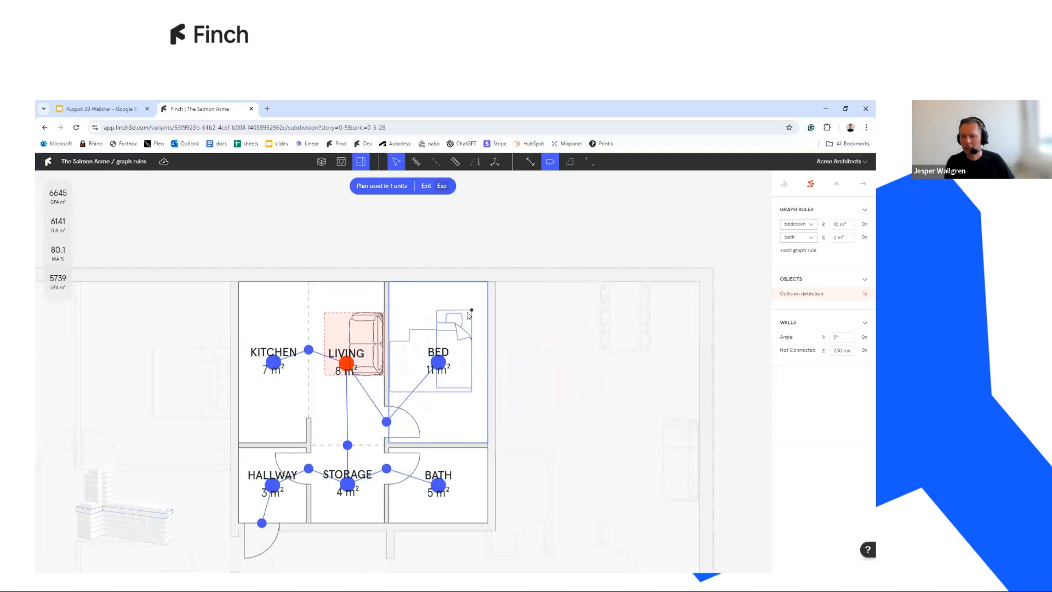
pyautogui.moveTo(471, 310); pyautogui.dragTo(487, 282)
# Step: Move the living room sofa slightly upward along the bedroom wall to clear its collision
pyautogui.moveTo(362, 329); pyautogui.dragTo(403, 330, button='middle')
pyautogui.click(408, 316)
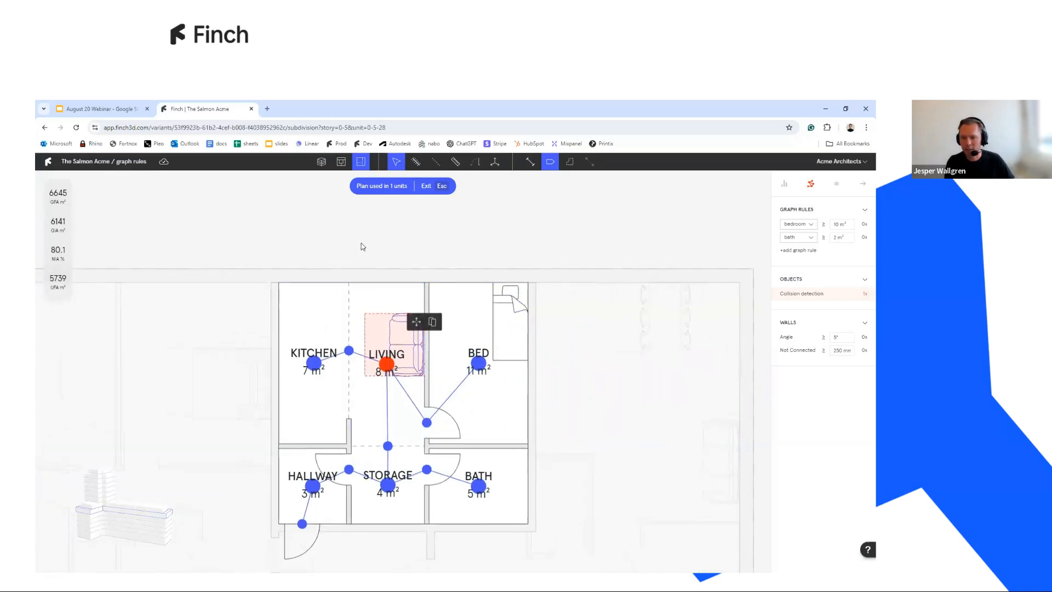
pyautogui.moveTo(417, 327); pyautogui.dragTo(418, 313)
pyautogui.click(346, 264)
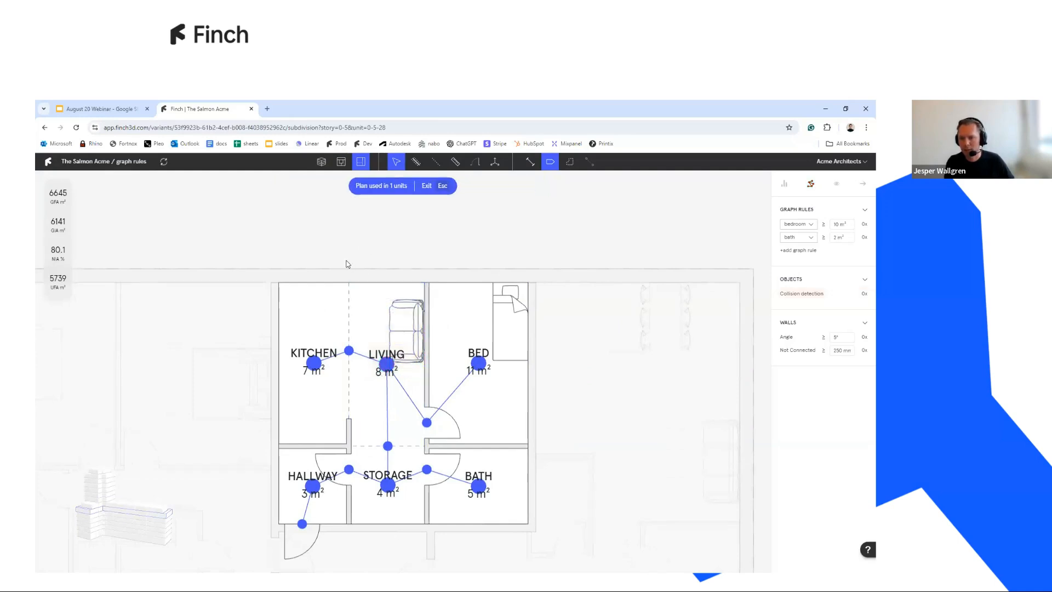
# Step: Return to the story plan and copy the corrected unit's plan into the remaining empty unit in the angled wing
pyautogui.scroll(-5, 303, 240)
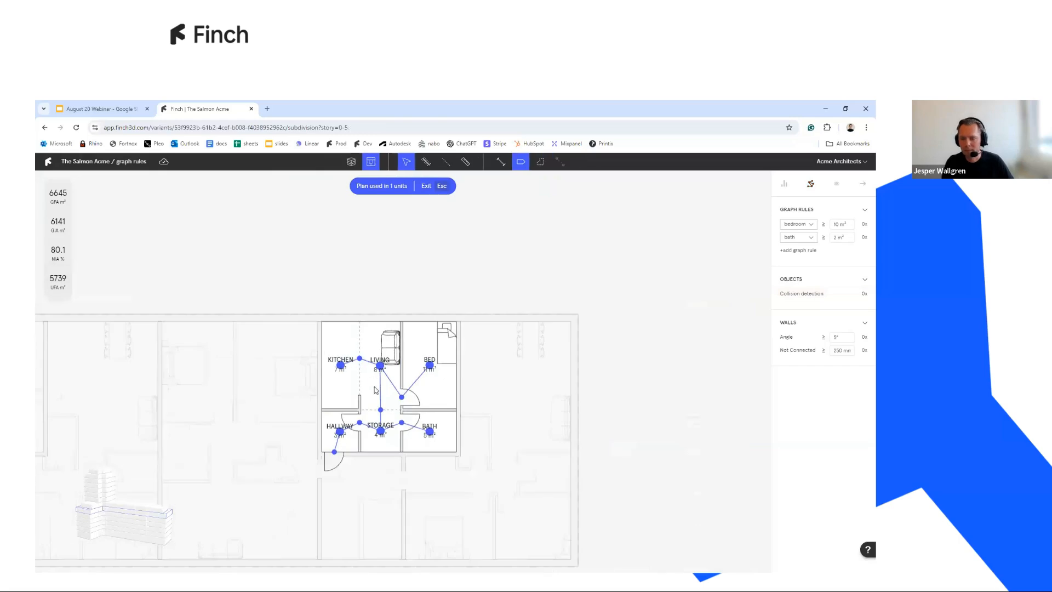
pyautogui.press('Escape')
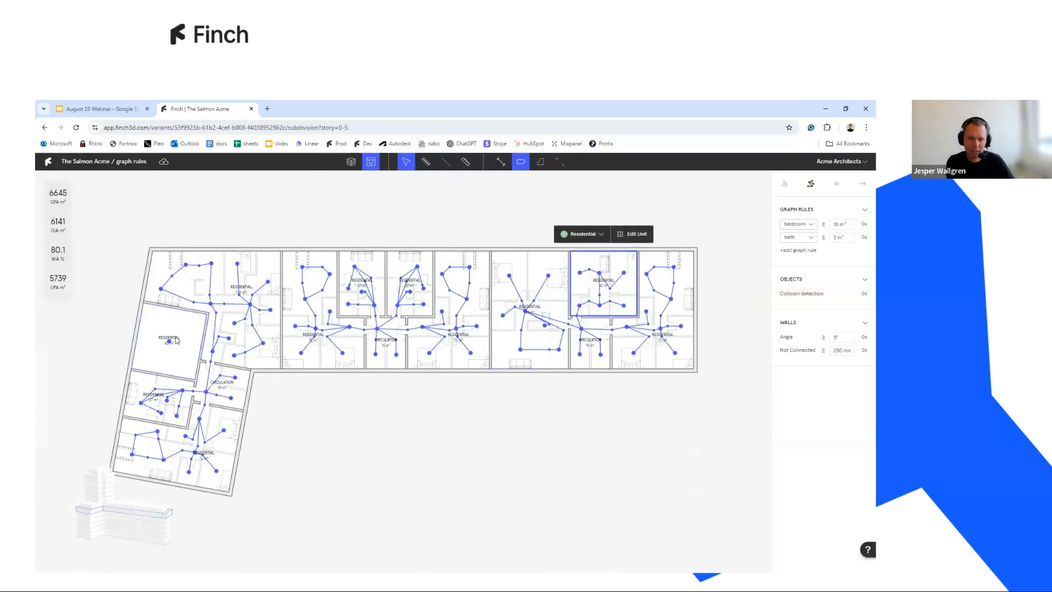
pyautogui.click(176, 340)
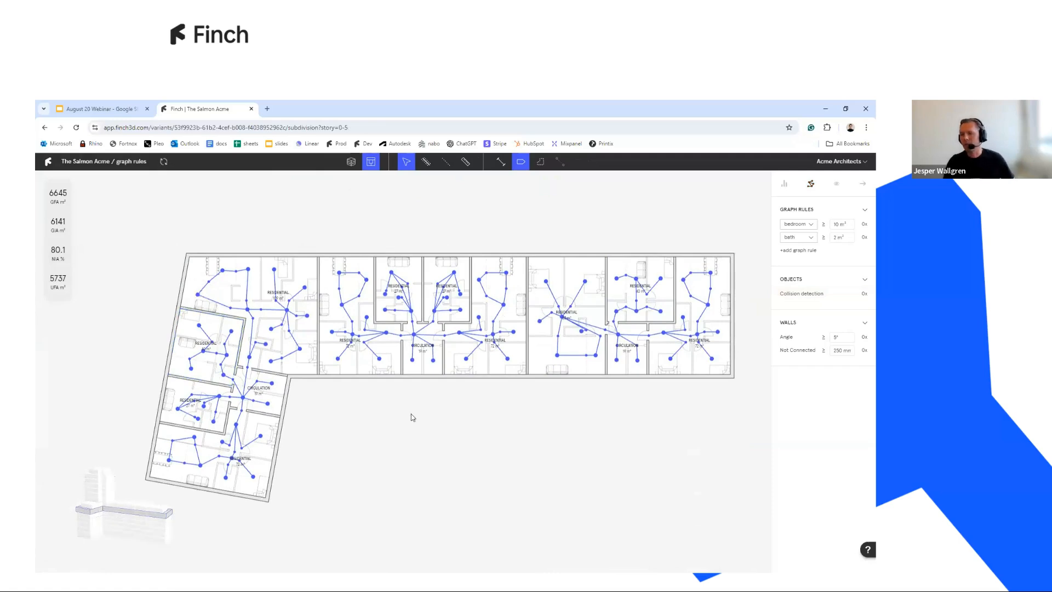
# Step: Show the space type area breakdown for story 6 and return to the graph rules view
pyautogui.click(784, 186)
pyautogui.click(795, 279)
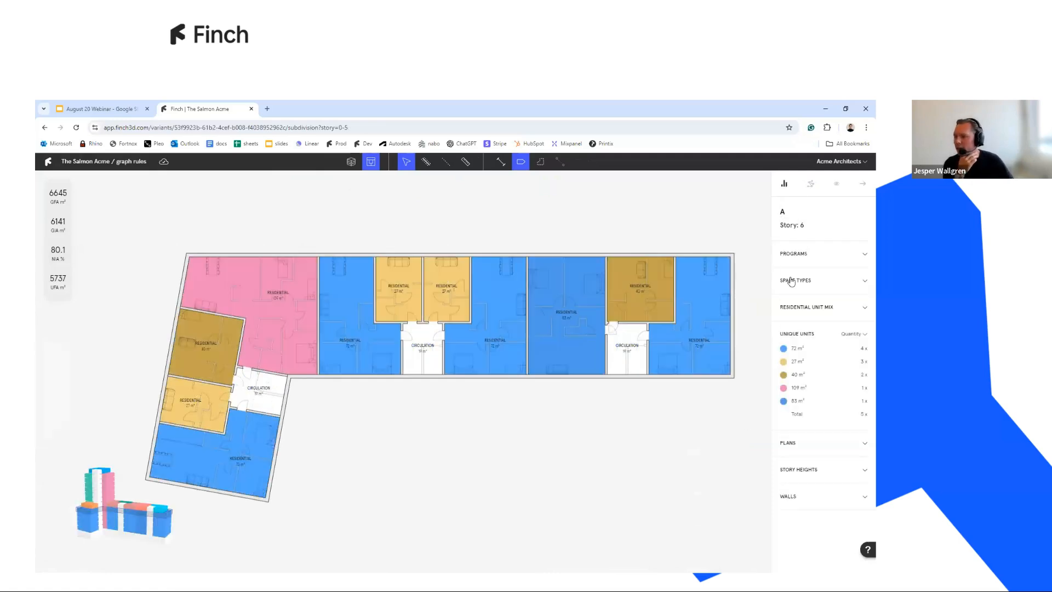
pyautogui.scroll(3, 453, 442)
pyautogui.scroll(-5, 592, 429)
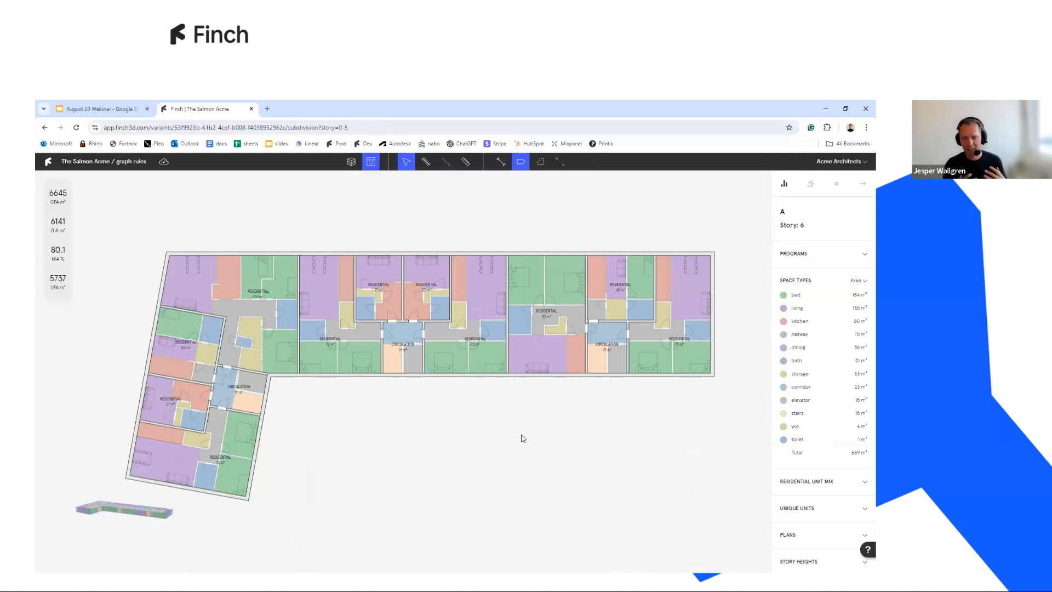
pyautogui.click(810, 184)
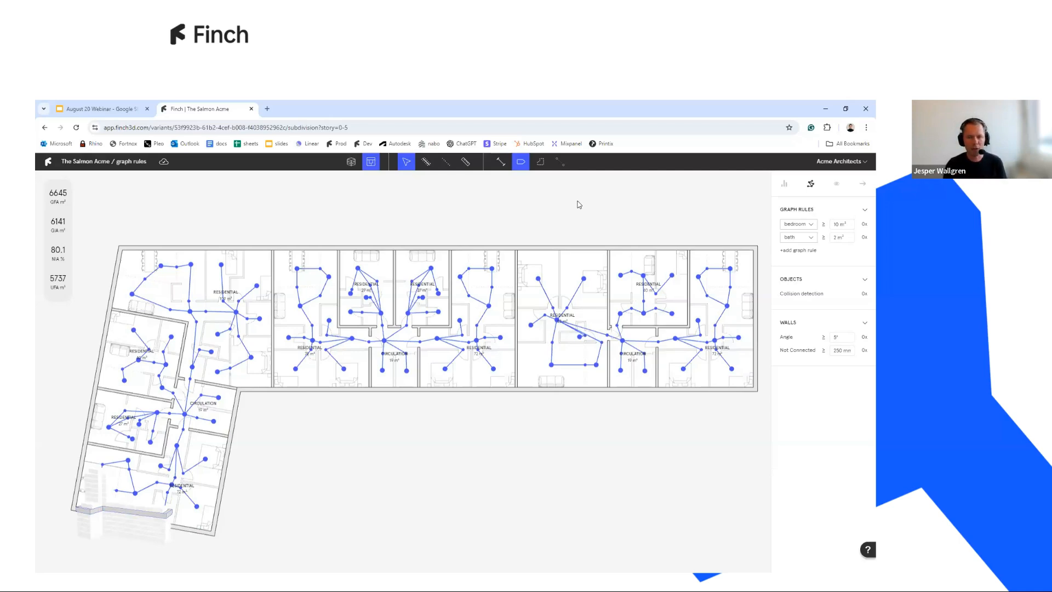
# Step: Open the 40 m² unit in the straight wing, move its single bed partly into the bedroom's right wall, and return to the story plan
pyautogui.moveTo(434, 510); pyautogui.dragTo(446, 425)
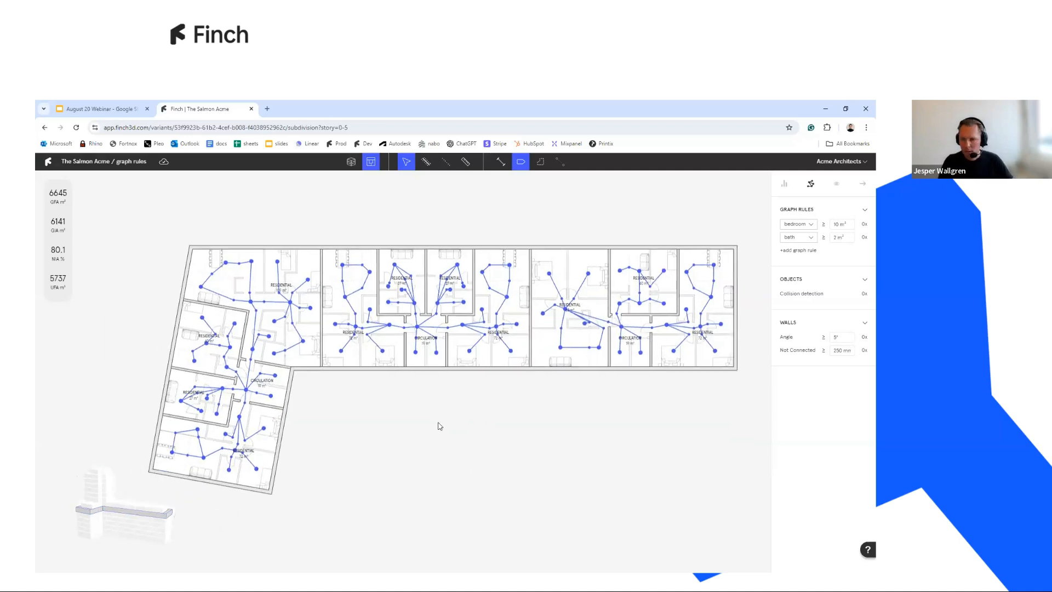
pyautogui.press('Escape')
pyautogui.doubleClick(350, 393)
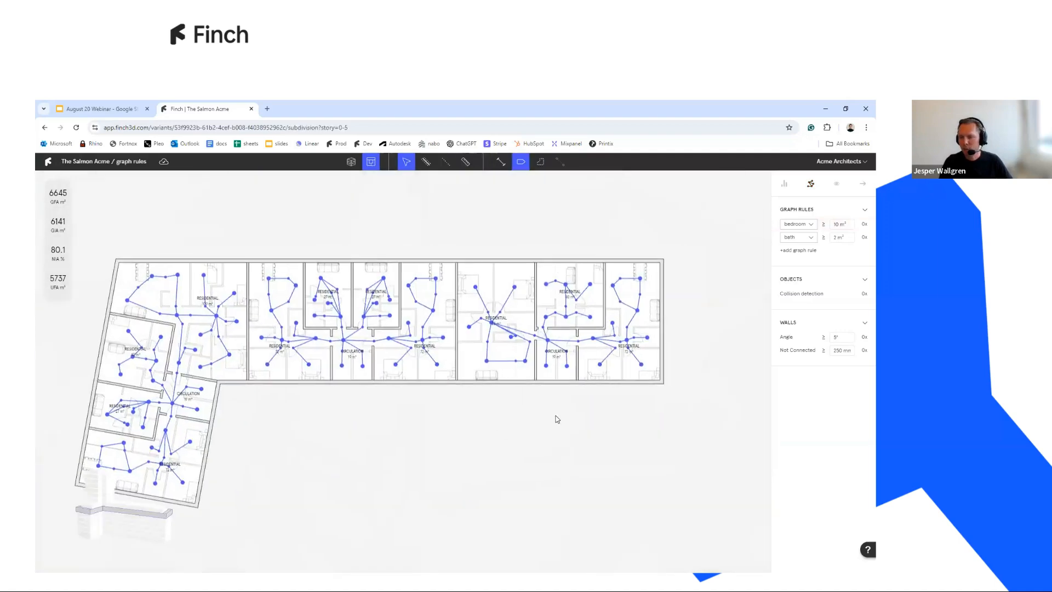
pyautogui.scroll(5, 440, 382)
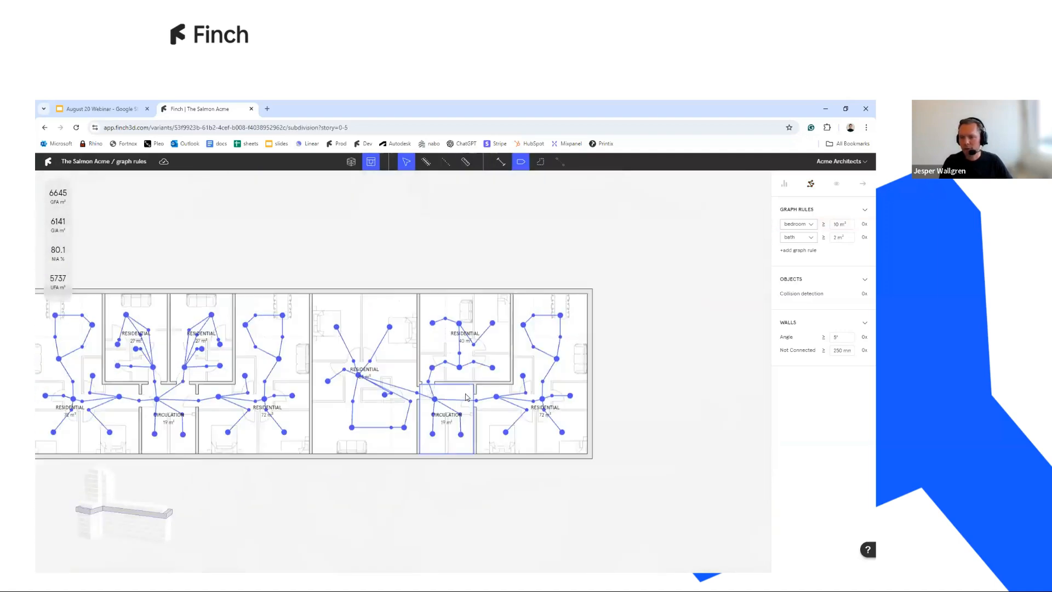
pyautogui.doubleClick(440, 382)
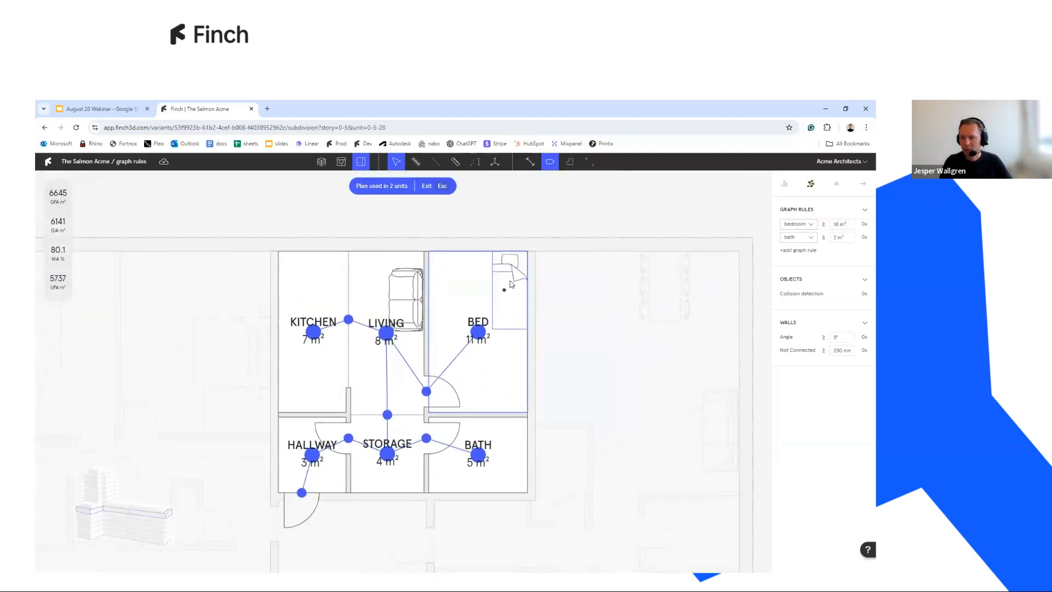
pyautogui.moveTo(526, 251); pyautogui.dragTo(537, 252)
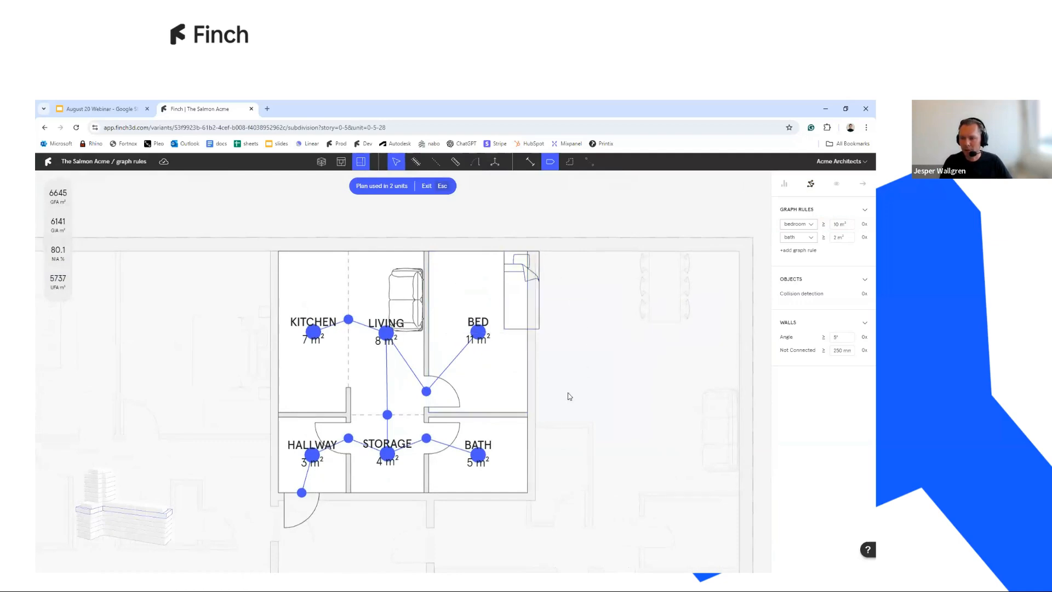
pyautogui.scroll(-5, 404, 317)
pyautogui.press('Escape')
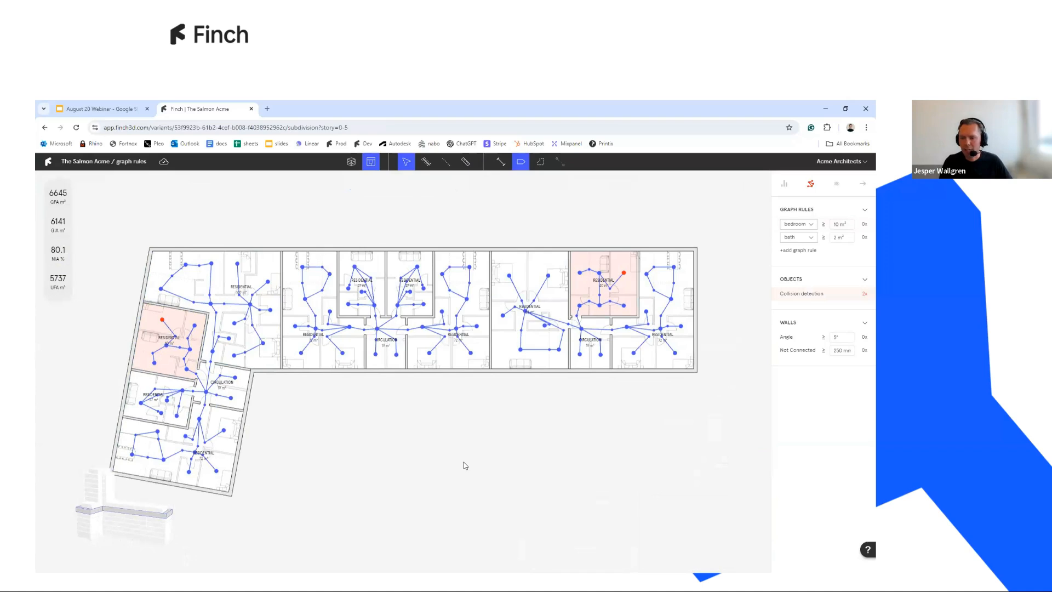
# Step: Return to the 3D building view and examine the units flagged by the bedroom area and collision checks
pyautogui.press('Escape')
pyautogui.moveTo(305, 268); pyautogui.dragTo(420, 252)
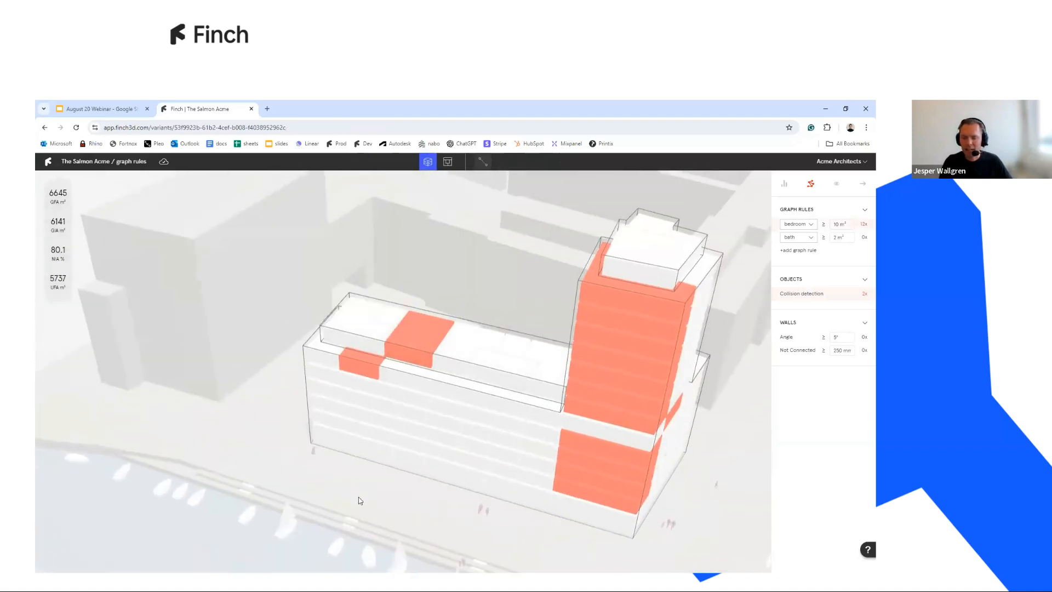
pyautogui.scroll(4, 368, 457)
pyautogui.moveTo(368, 457); pyautogui.dragTo(353, 417)
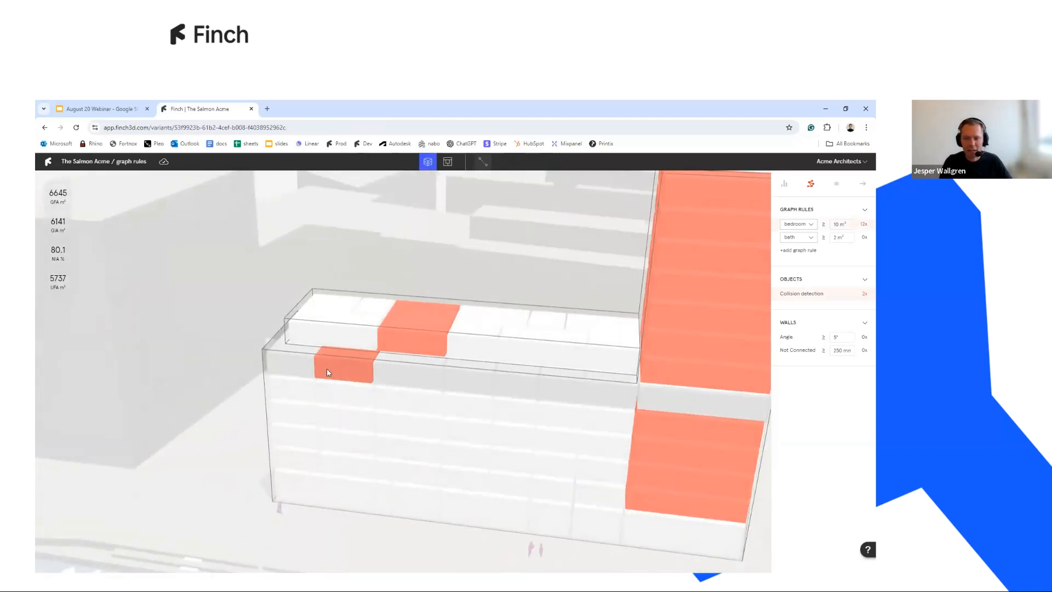
pyautogui.scroll(-3, 336, 369)
pyautogui.moveTo(336, 369); pyautogui.dragTo(324, 224)
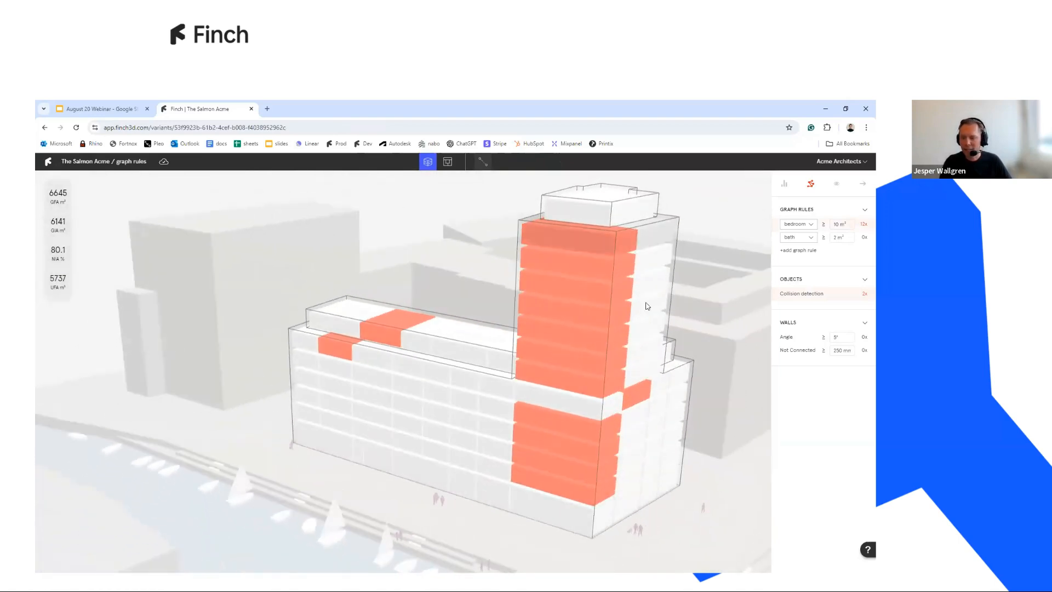
# Step: Reopen the flagged 40 m² unit on story 6, move the single bed back off the bedroom wall, and return to the 3D building view
pyautogui.click(336, 348)
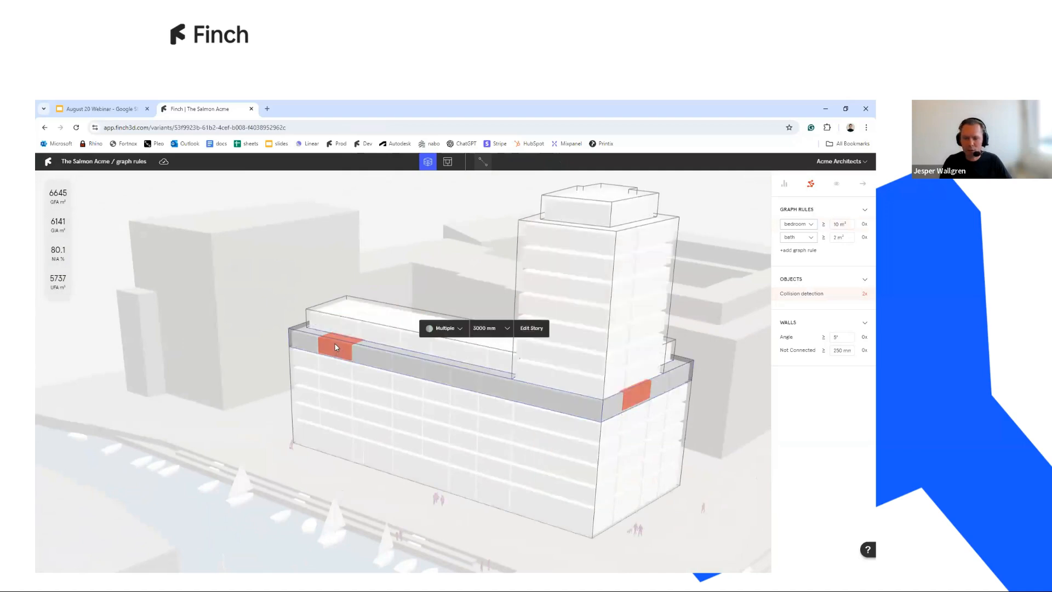
pyautogui.doubleClick(335, 347)
pyautogui.moveTo(477, 309); pyautogui.dragTo(366, 377, button='right')
pyautogui.scroll(5, 366, 377)
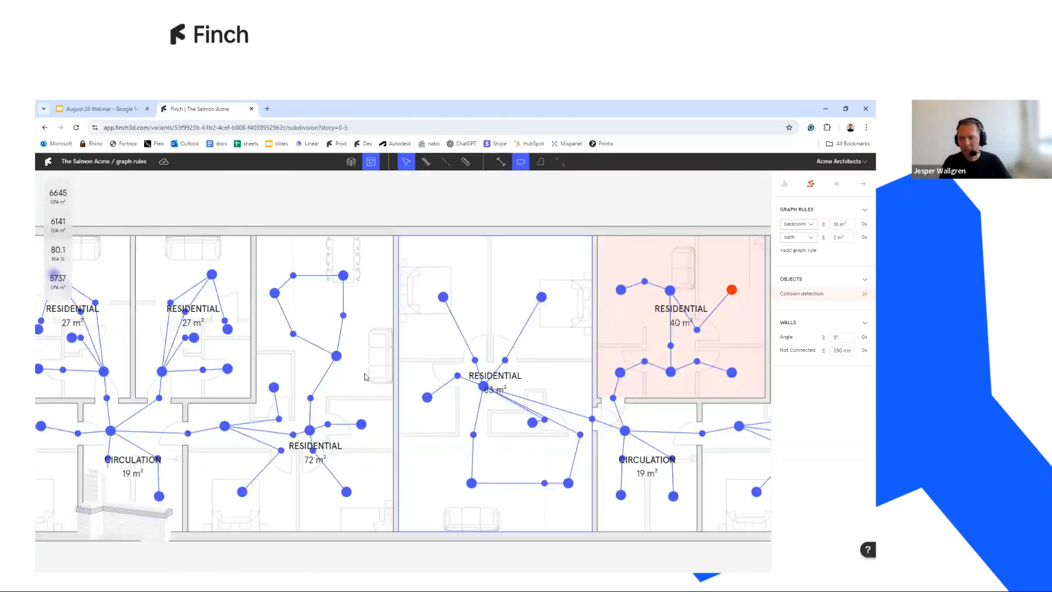
pyautogui.scroll(-5, 365, 377)
pyautogui.doubleClick(501, 344)
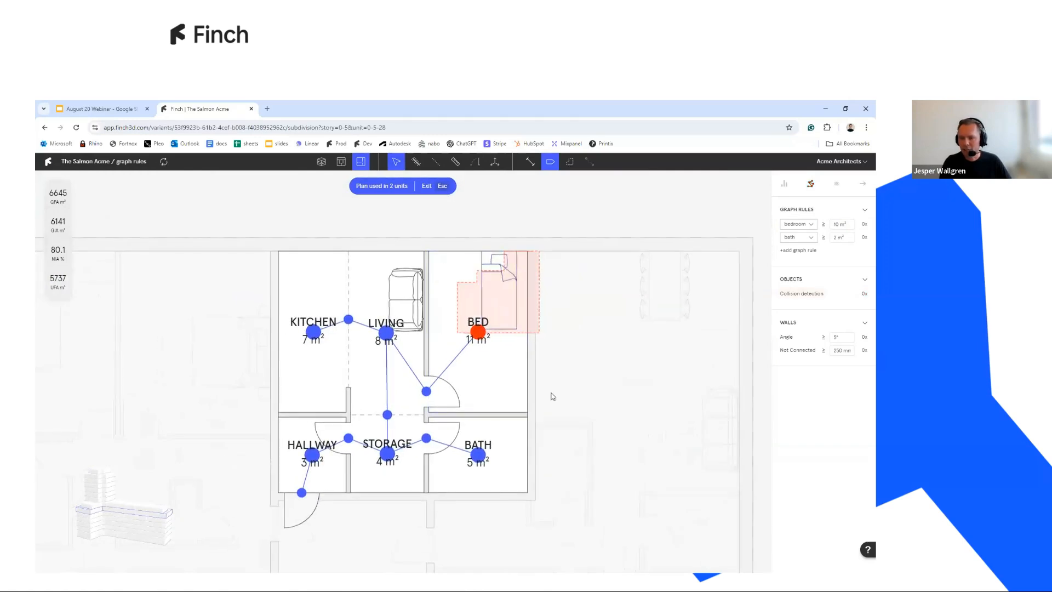
pyautogui.press('Escape')
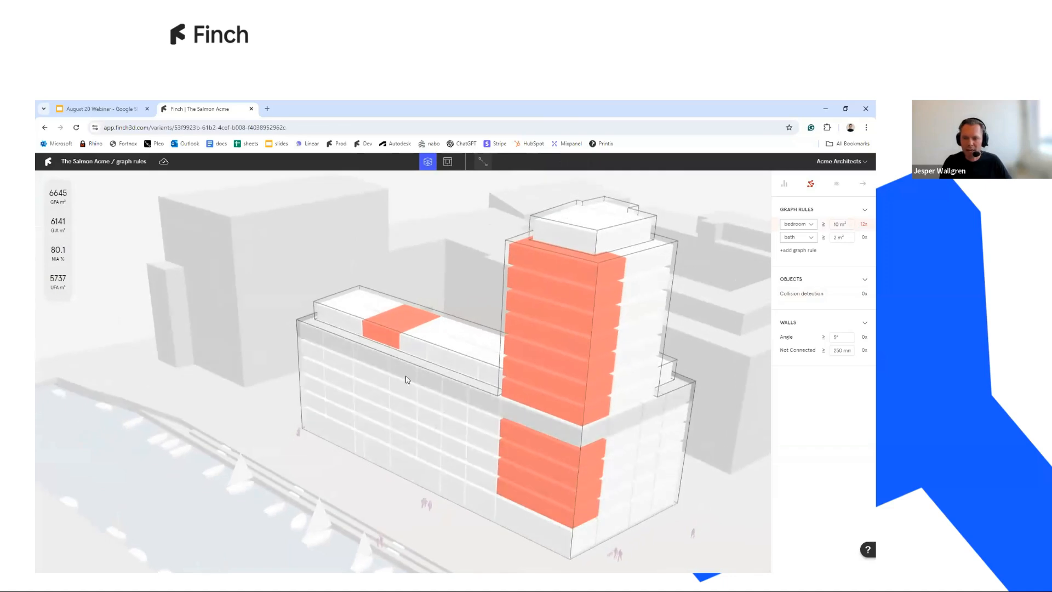
# Step: Examine the units flagged by the bedroom area rule across the whole 3D building
pyautogui.scroll(3, 358, 409)
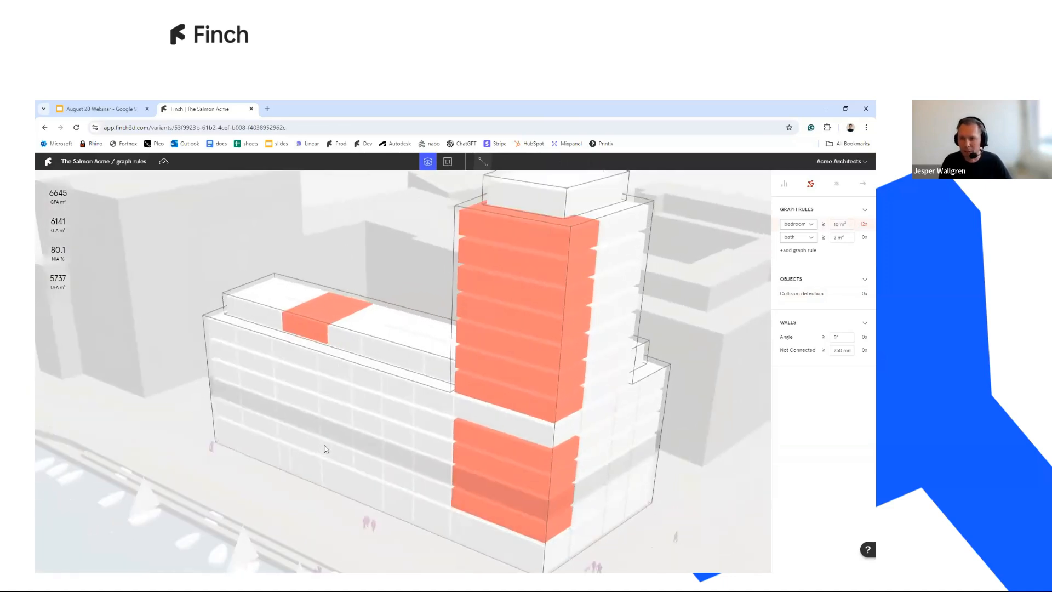
pyautogui.scroll(-5, 325, 449)
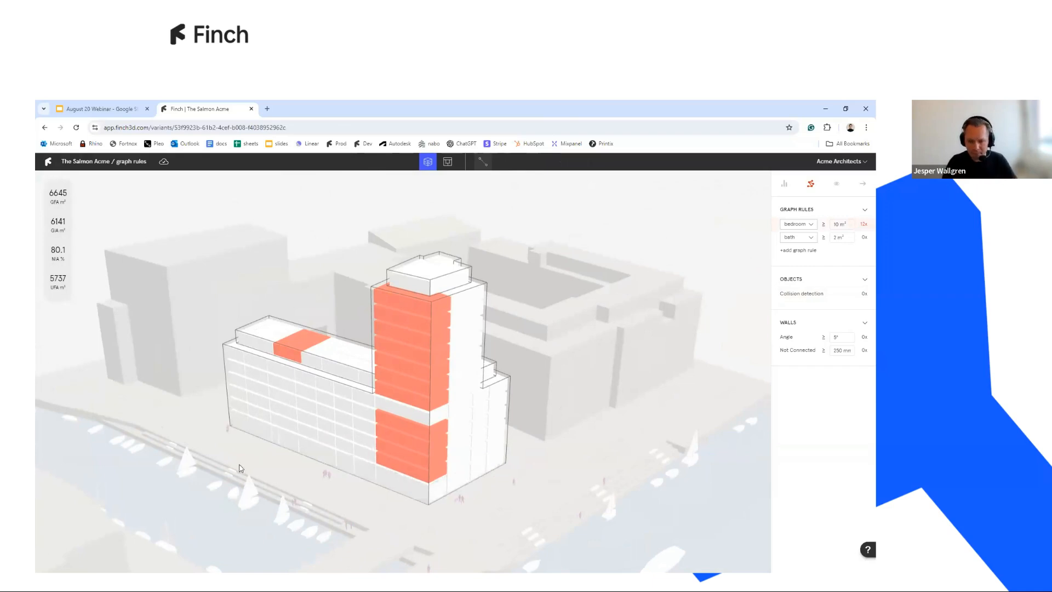
pyautogui.moveTo(112, 533); pyautogui.dragTo(123, 539, button='right')
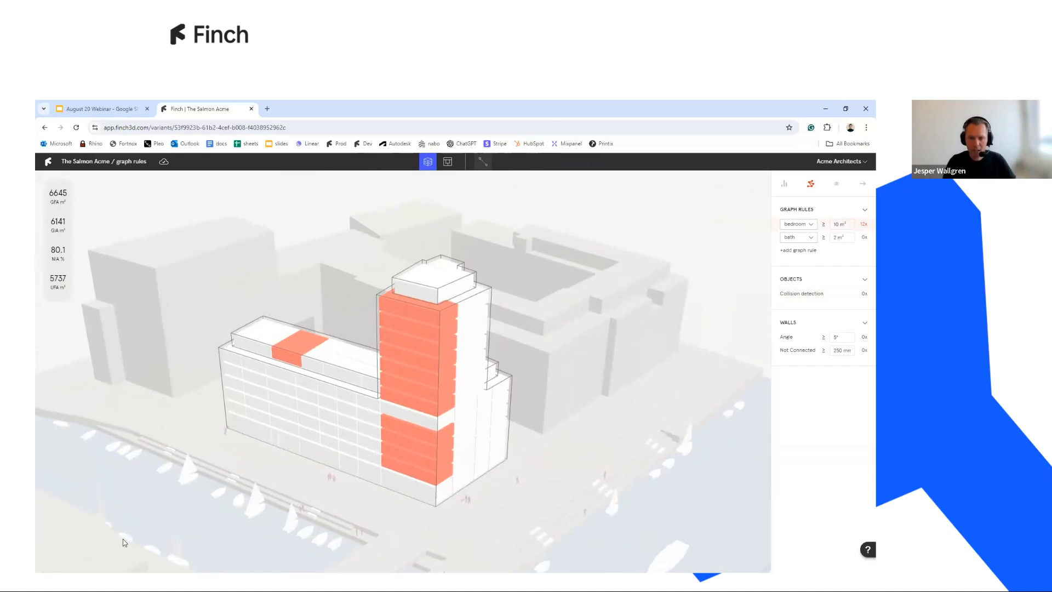
# Step: Switch to the August 20 Webinar presentation in Google Slides and start its slideshow
pyautogui.click(101, 110)
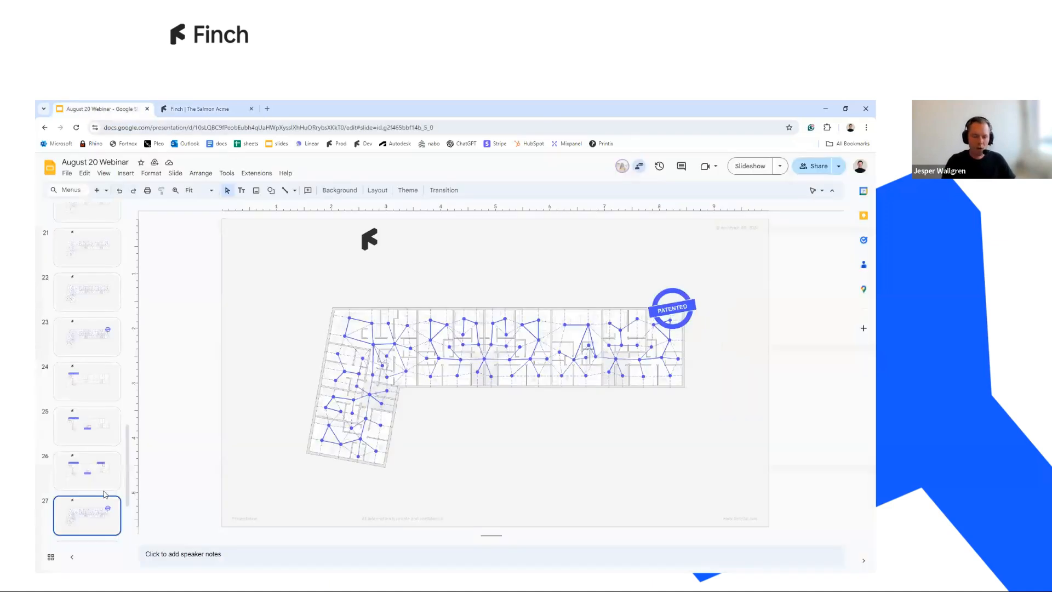
pyautogui.scroll(-1, 44, 516)
pyautogui.click(748, 166)
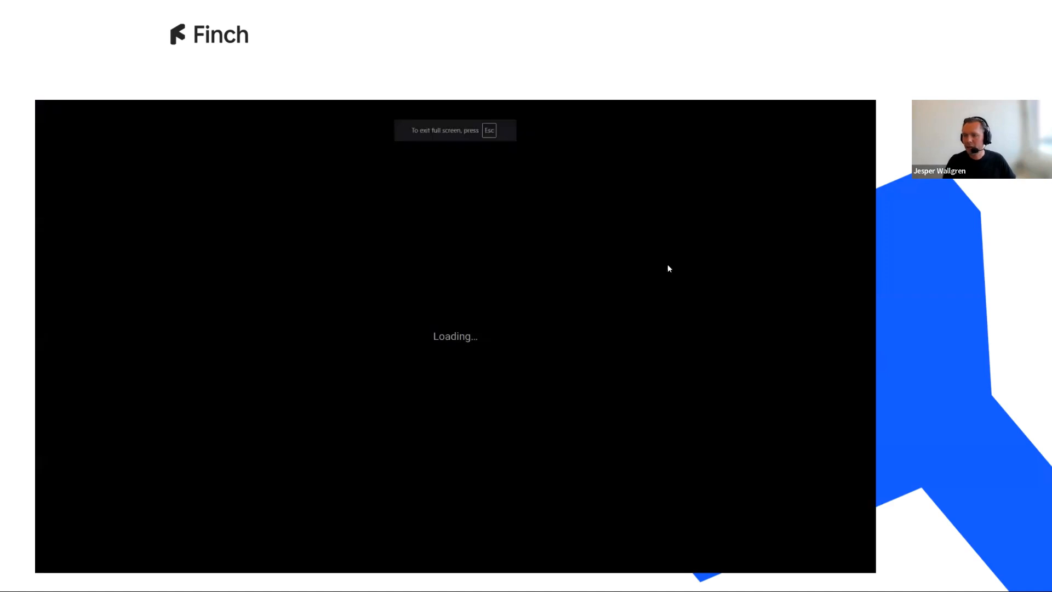